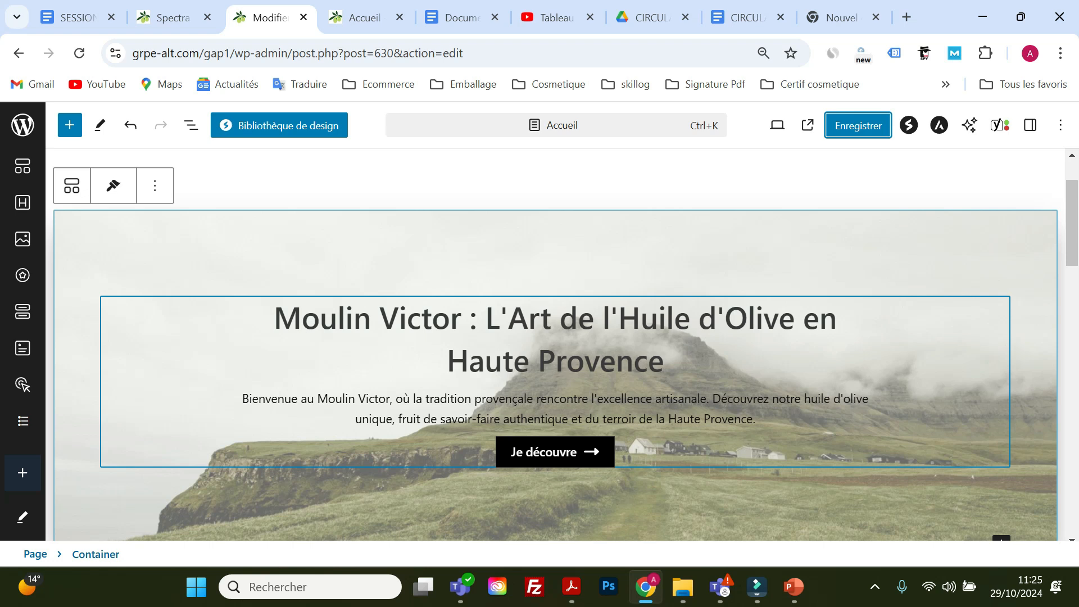
# Add an empty paragraph block directly below the hero container of the Accueil page.
pyautogui.click(160, 248)
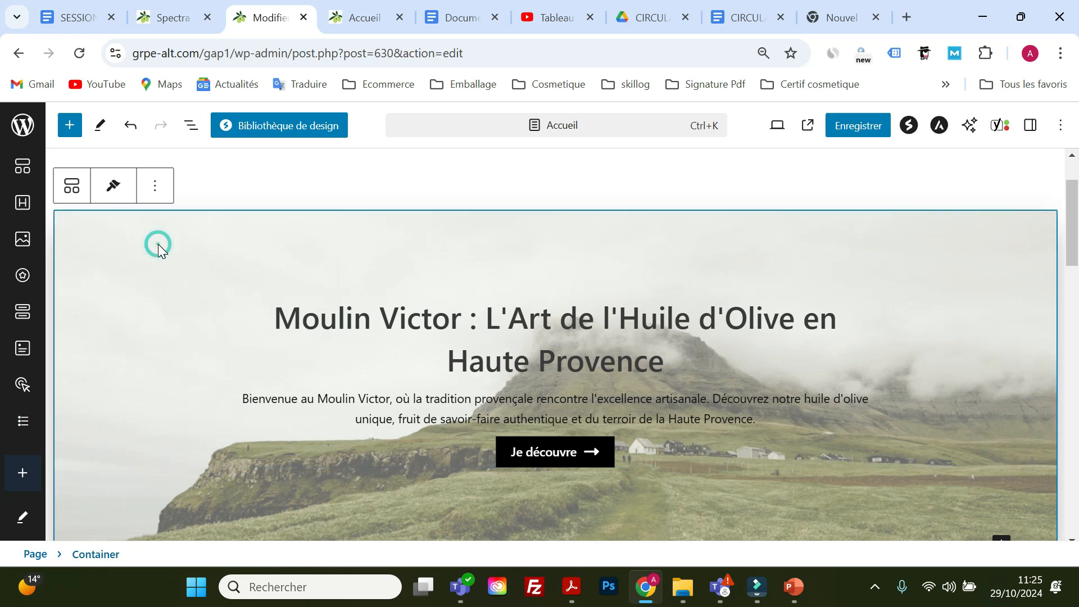
pyautogui.scroll(-1, 123, 246)
pyautogui.scroll(1, 123, 245)
pyautogui.press('Return')
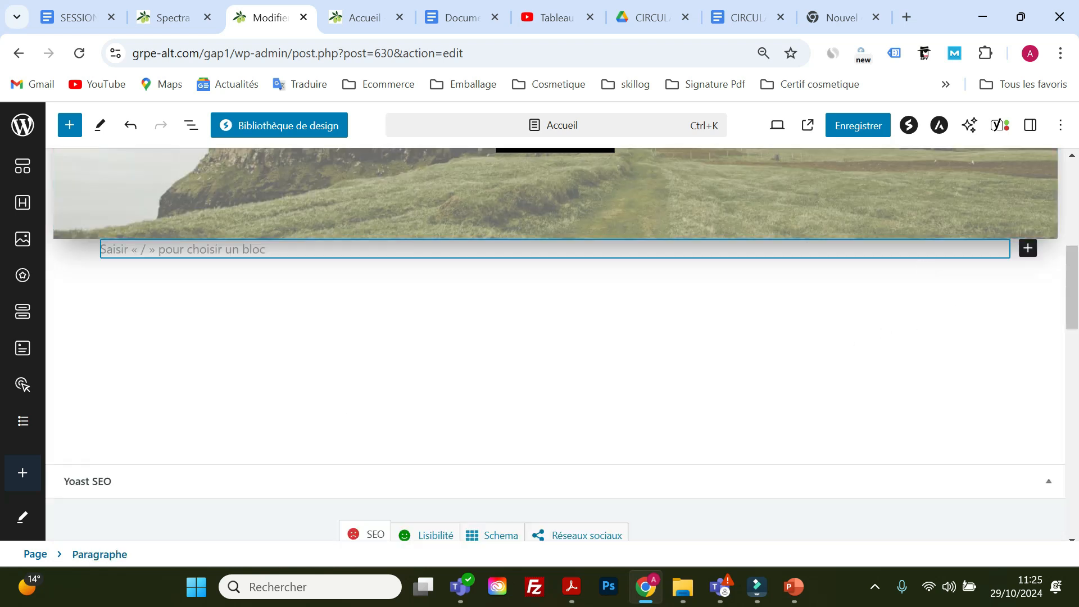
# Insert a Spectra Container with two equal columns below the hero section and save the page.
pyautogui.click(1029, 249)
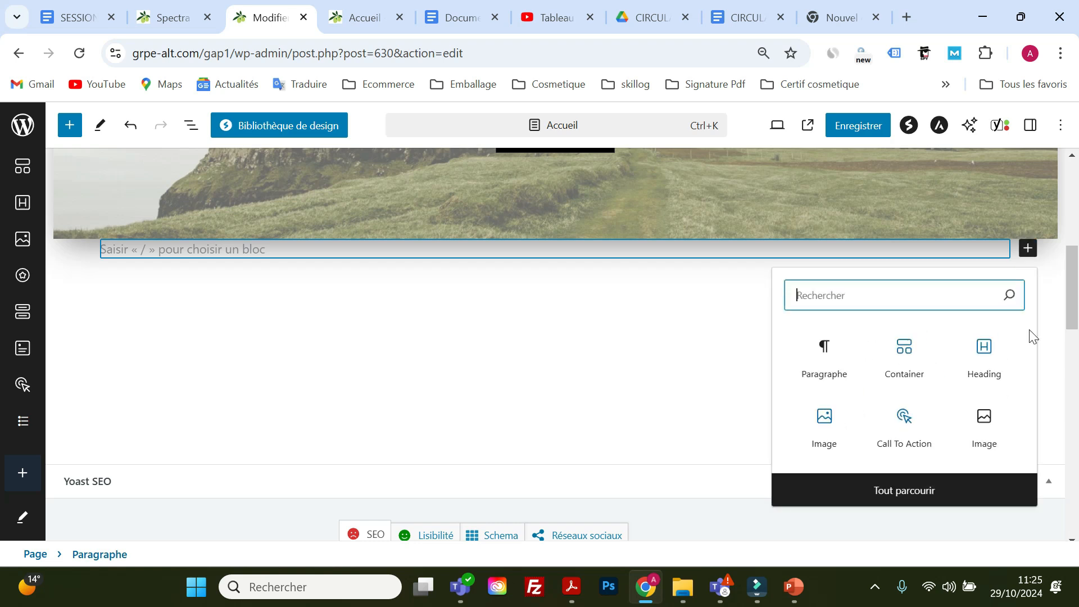
pyautogui.click(929, 493)
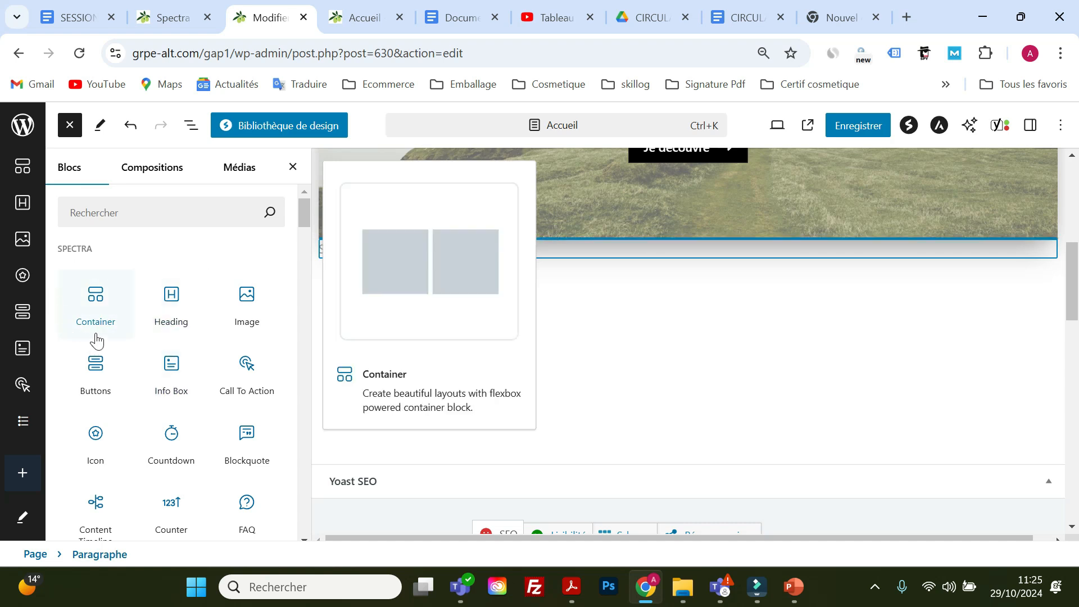
pyautogui.click(101, 305)
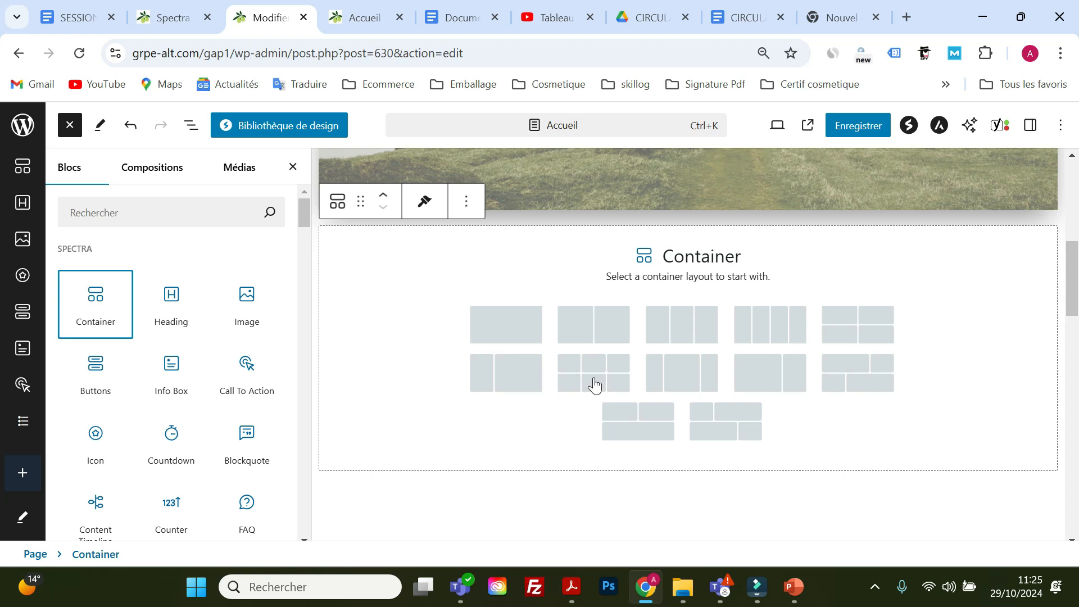
pyautogui.click(596, 331)
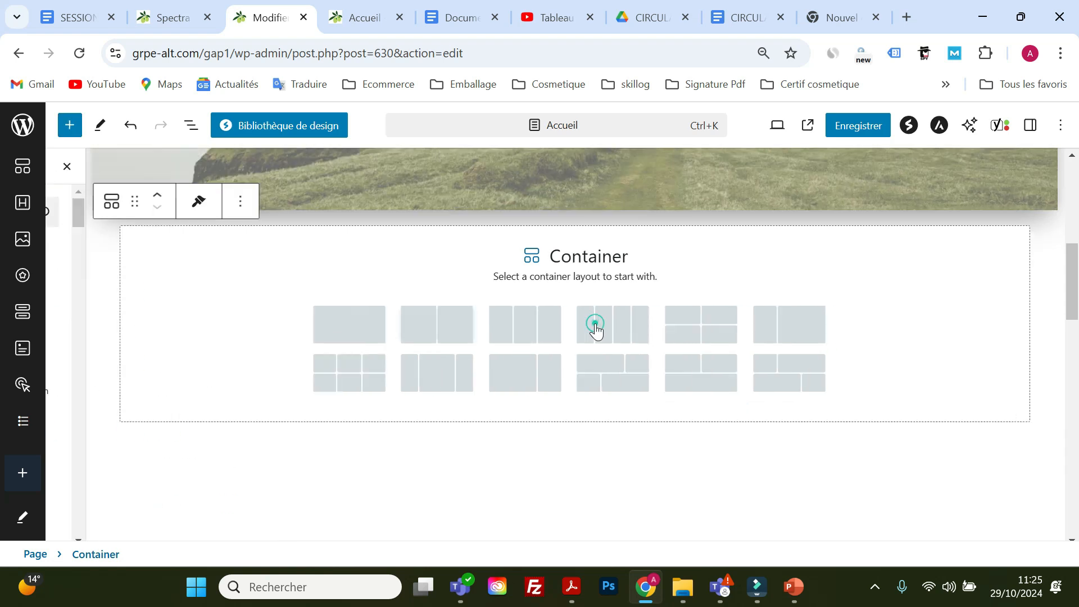
pyautogui.click(422, 330)
pyautogui.scroll(2, 424, 330)
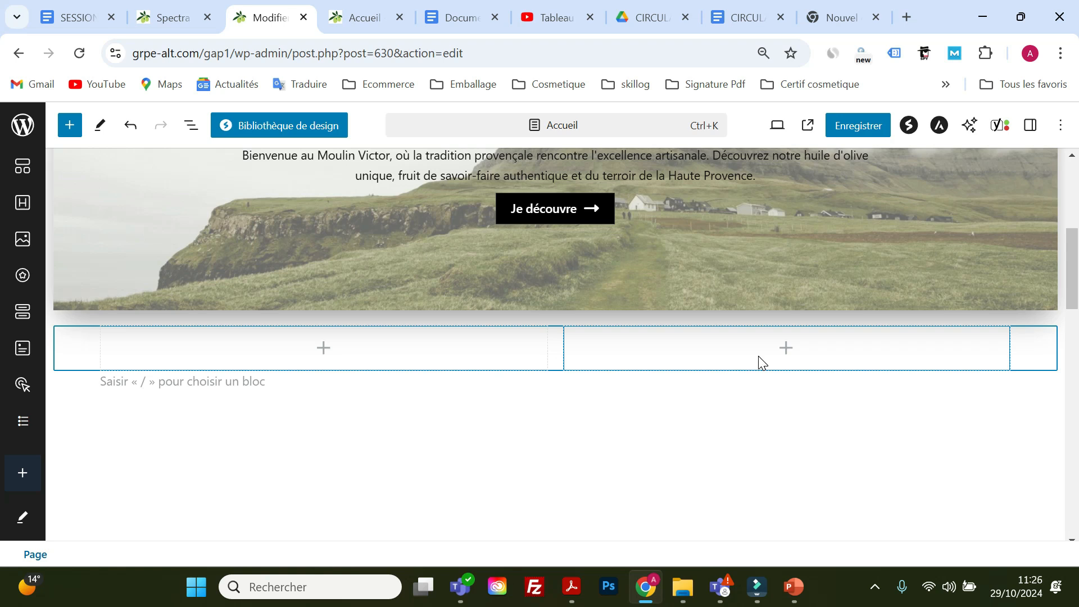
pyautogui.hotkey('ctrl', 's')
# Insert a Spectra Image block in the first column of the new container.
pyautogui.click(324, 351)
pyautogui.scroll(-5, 313, 447)
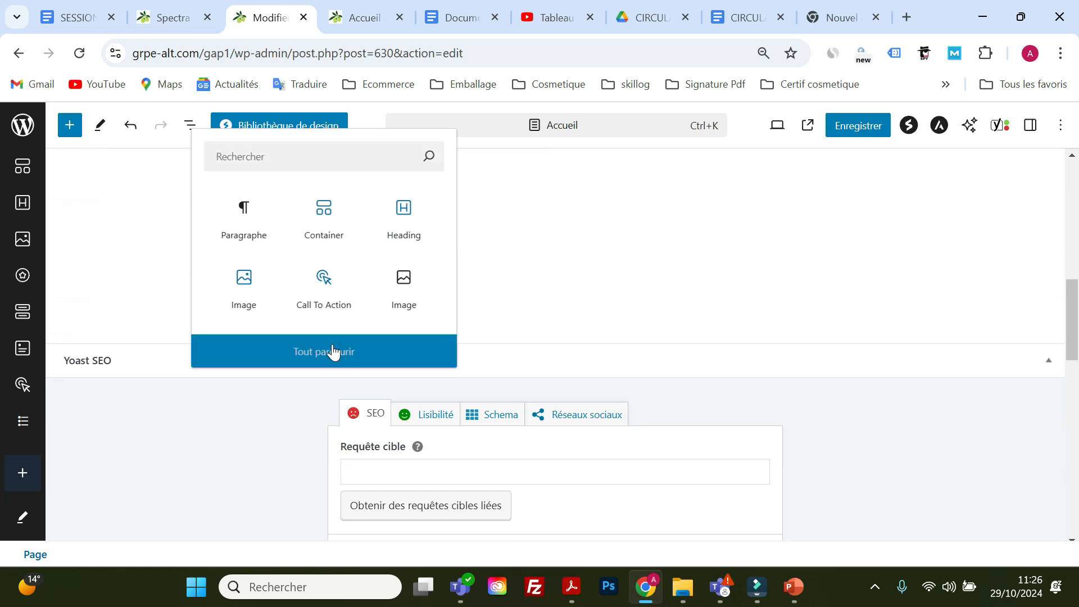
pyautogui.click(330, 351)
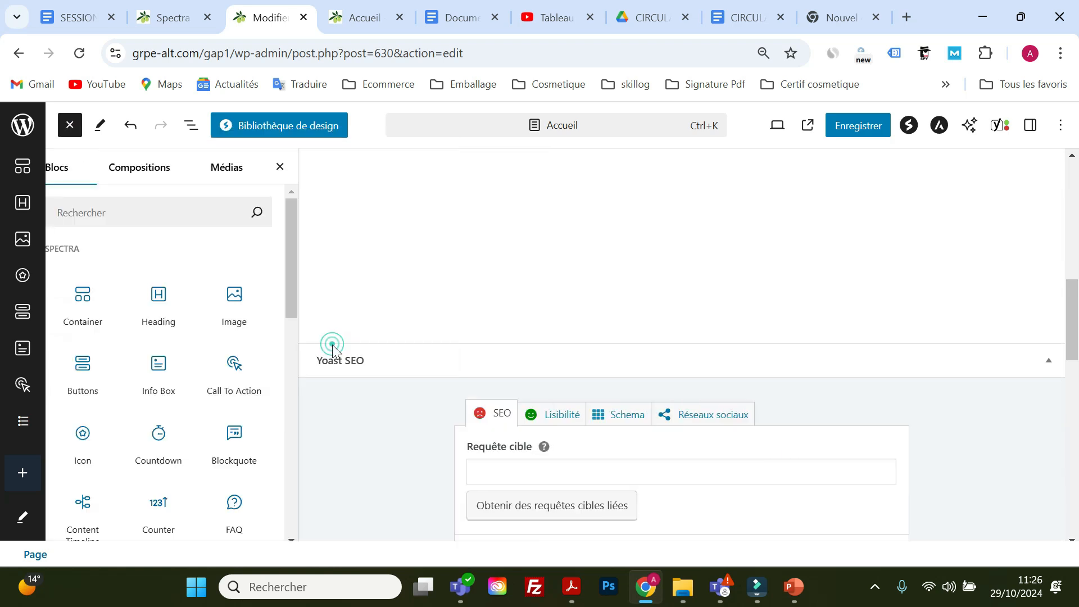
pyautogui.click(247, 307)
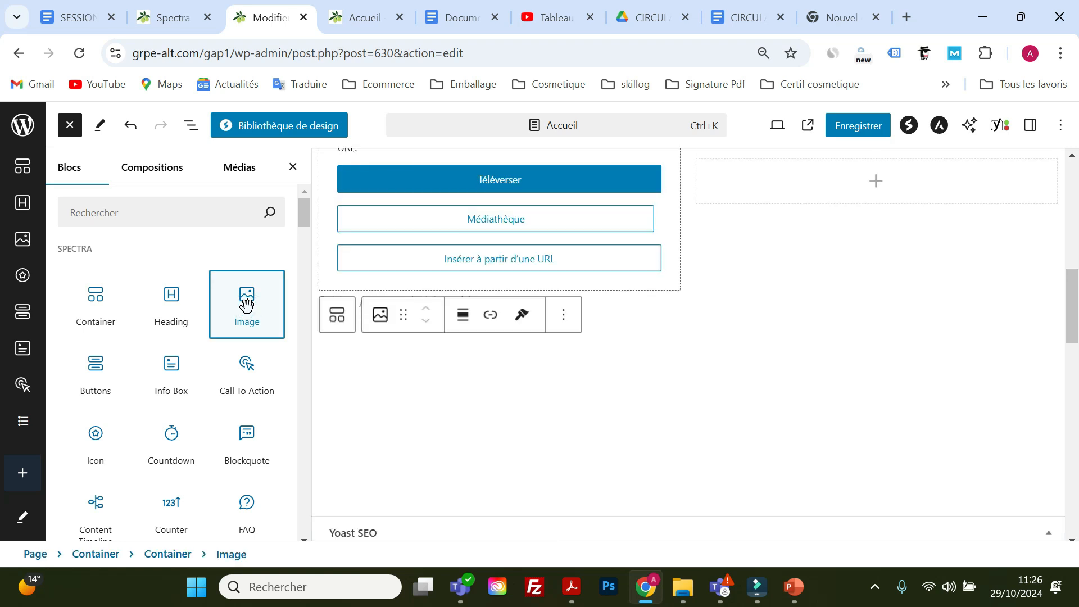
# Pick the olive branch photo from the media library for the image block.
pyautogui.click(491, 387)
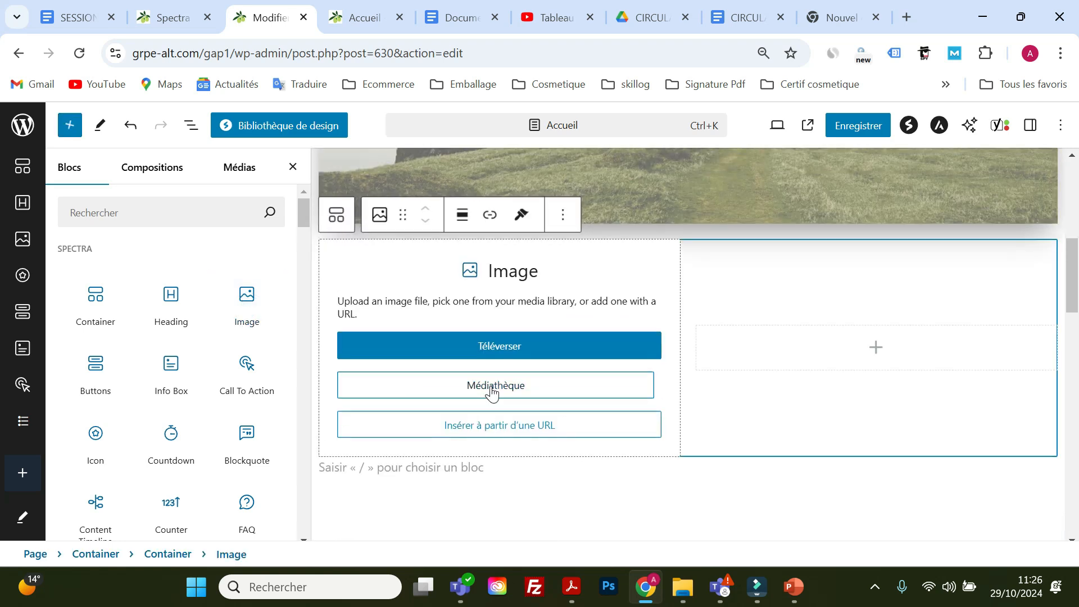
pyautogui.click(298, 340)
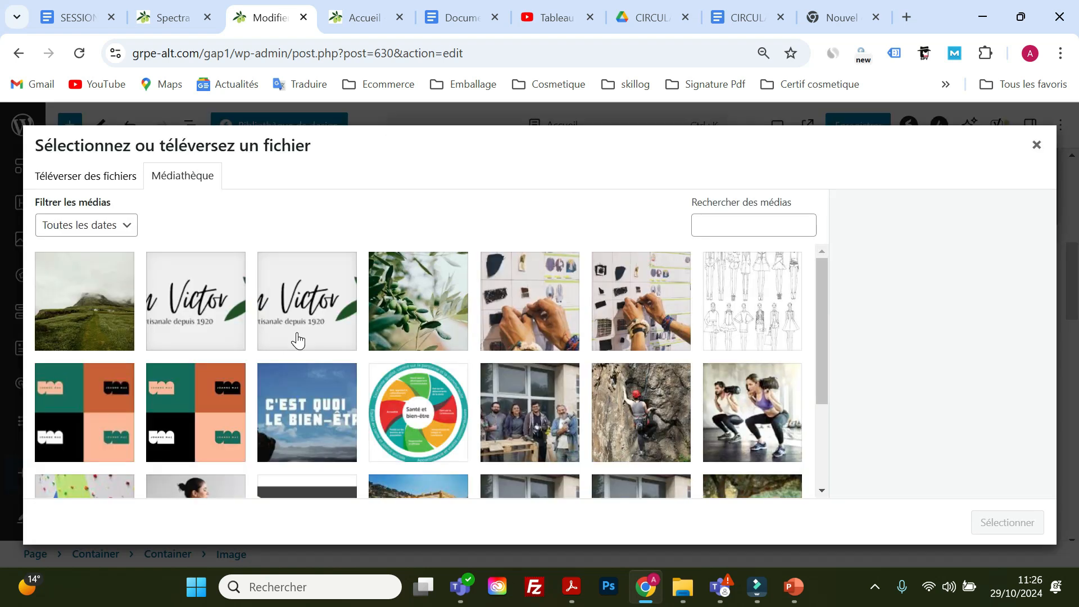
pyautogui.click(422, 326)
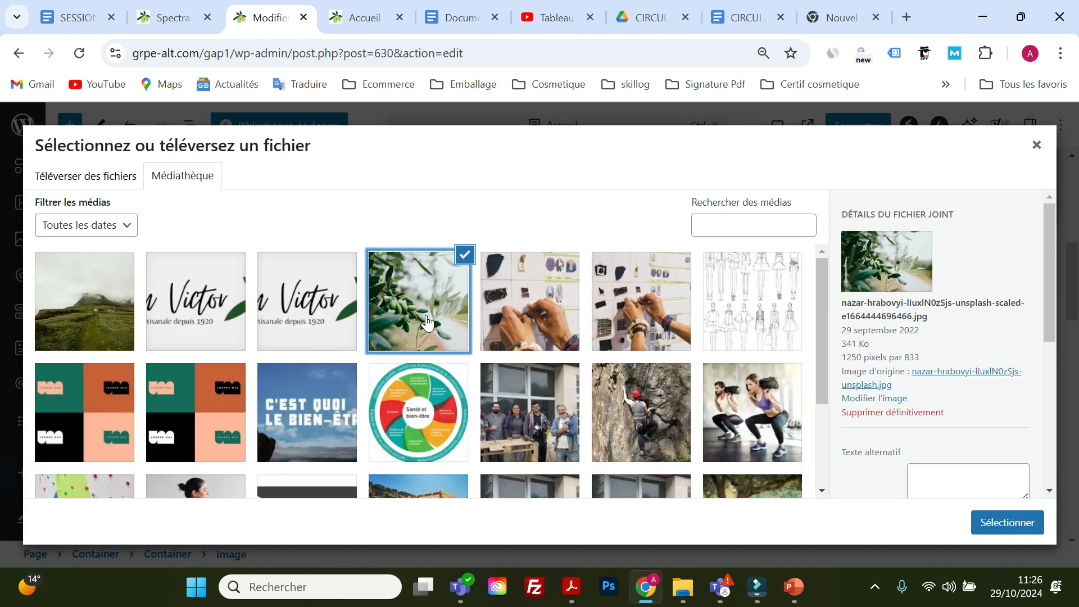
# Examine the photo's attachment details, including the alternative text, title, caption and description fields.
pyautogui.scroll(-3, 946, 444)
pyautogui.scroll(1, 951, 377)
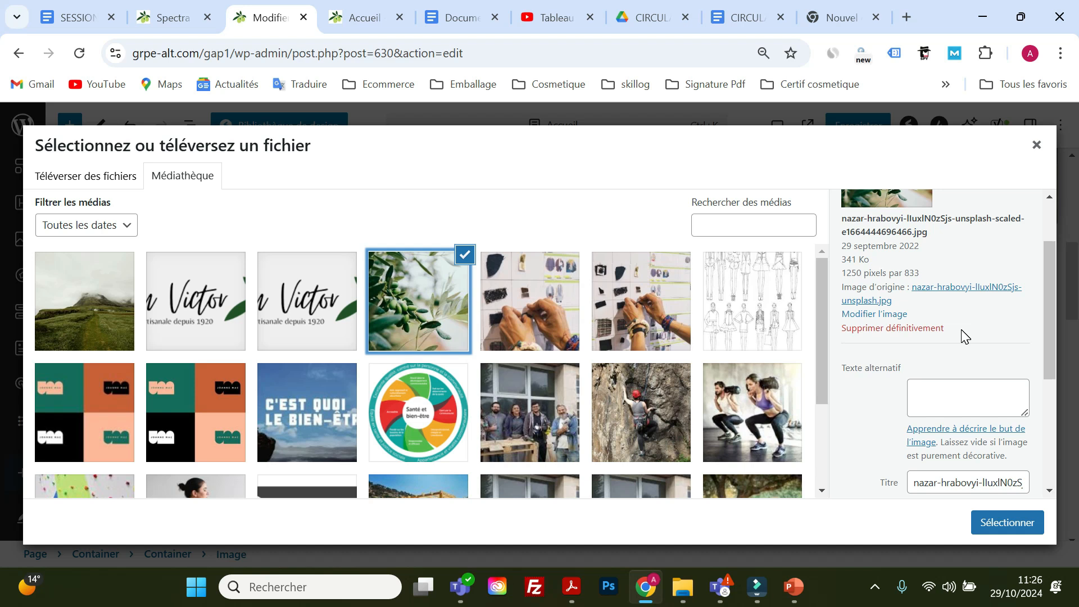
pyautogui.scroll(-2, 962, 327)
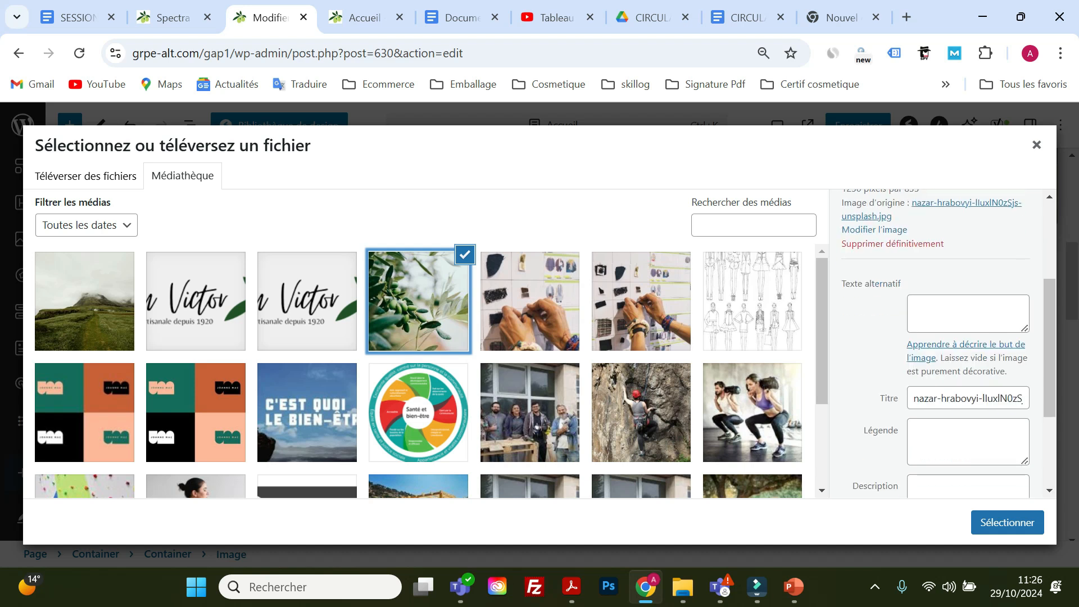
pyautogui.click(954, 313)
pyautogui.click(946, 398)
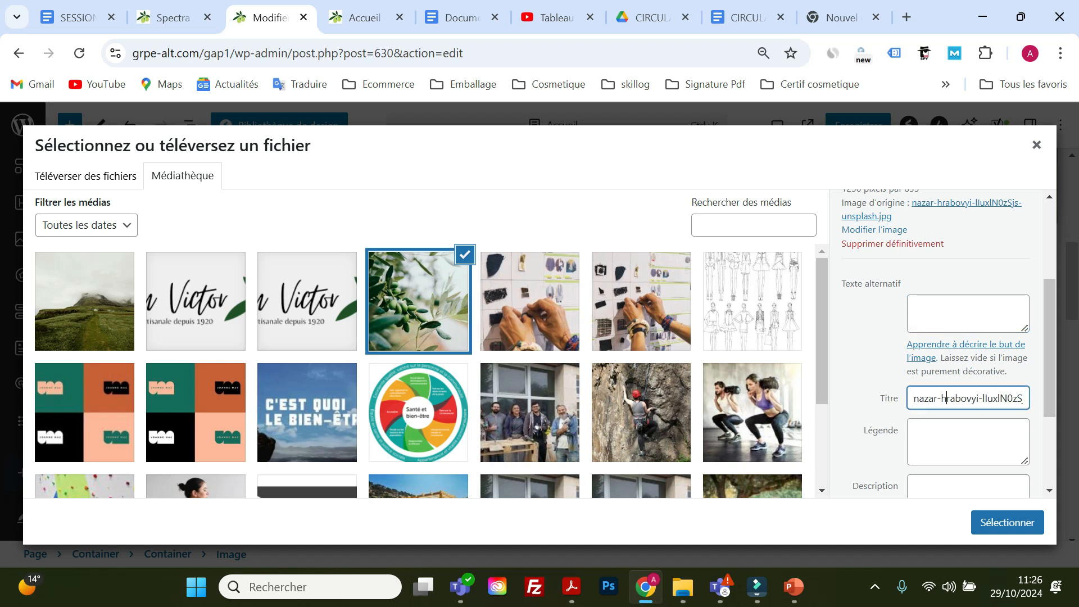
pyautogui.click(945, 315)
pyautogui.click(941, 398)
pyautogui.click(942, 438)
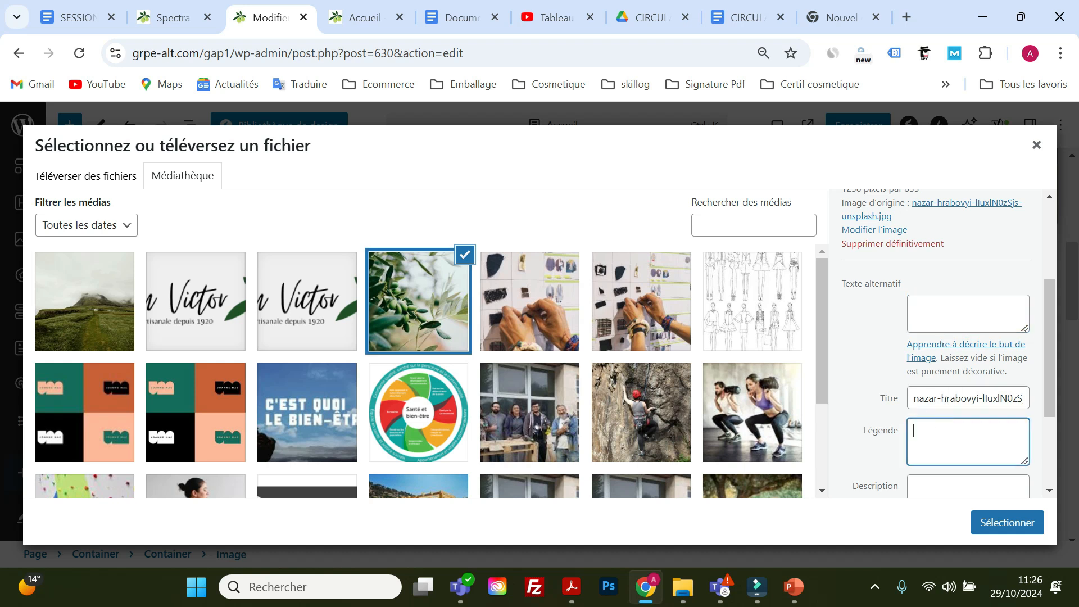
pyautogui.scroll(-2, 949, 344)
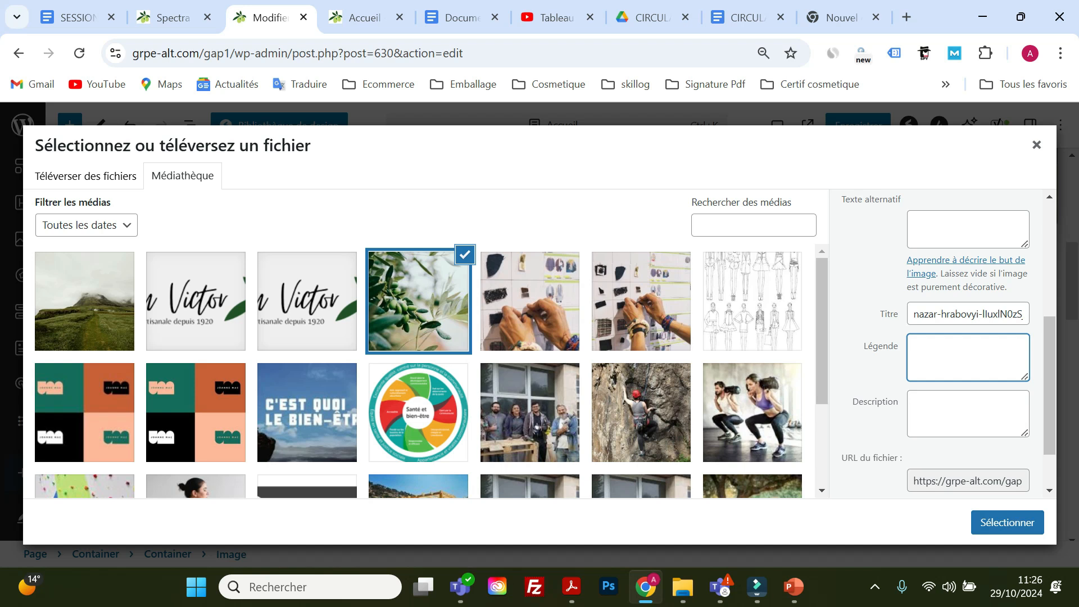
# Insert the selected olive branch photo into the first column and save the page.
pyautogui.click(998, 534)
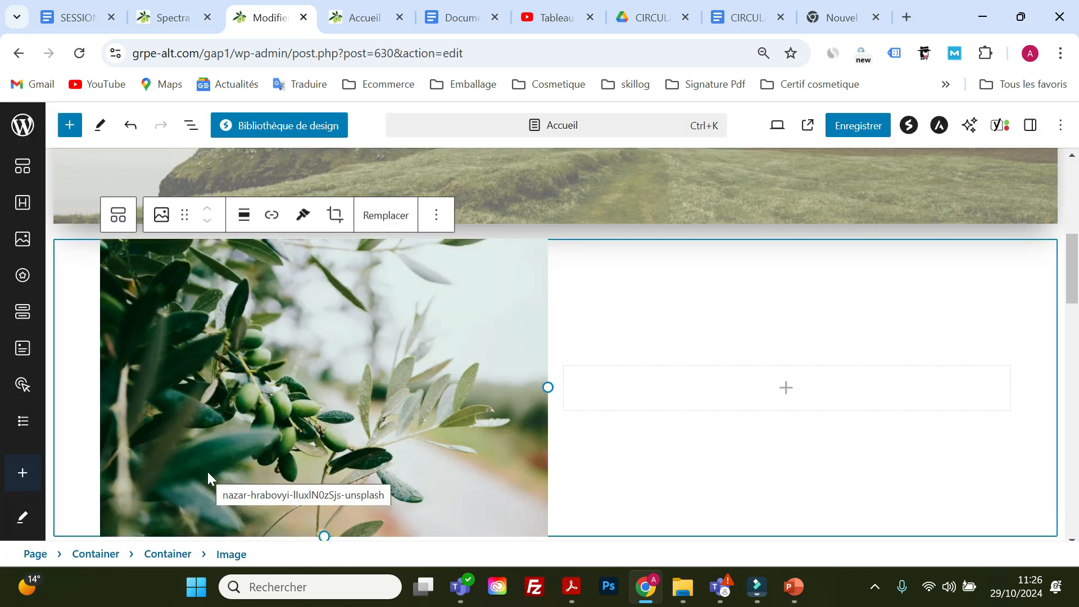
pyautogui.click(833, 131)
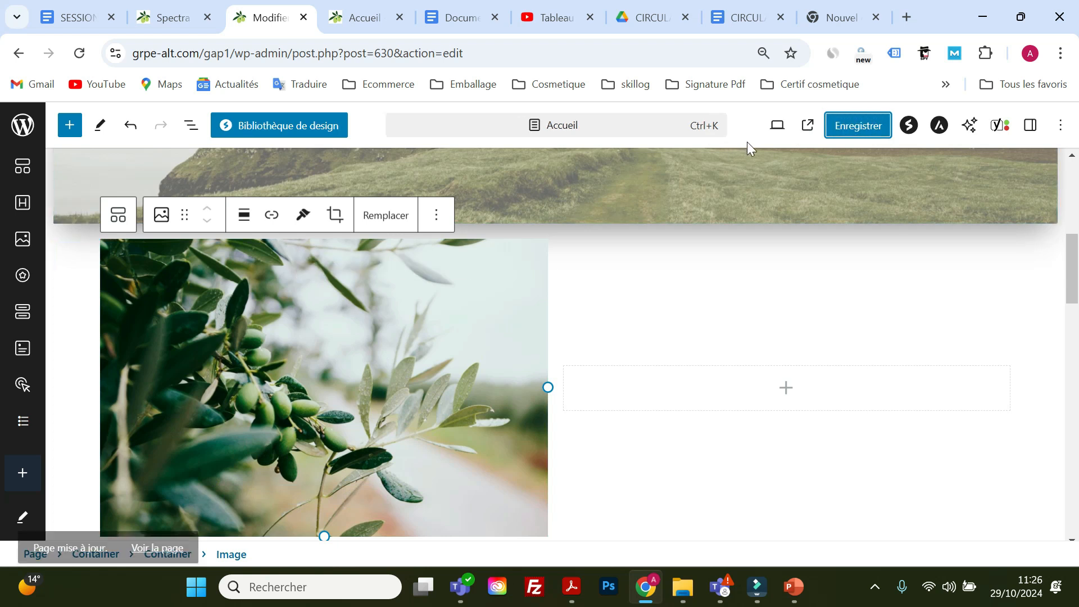
# Open the published Accueil page and check how the new image section looks below the hero.
pyautogui.click(783, 127)
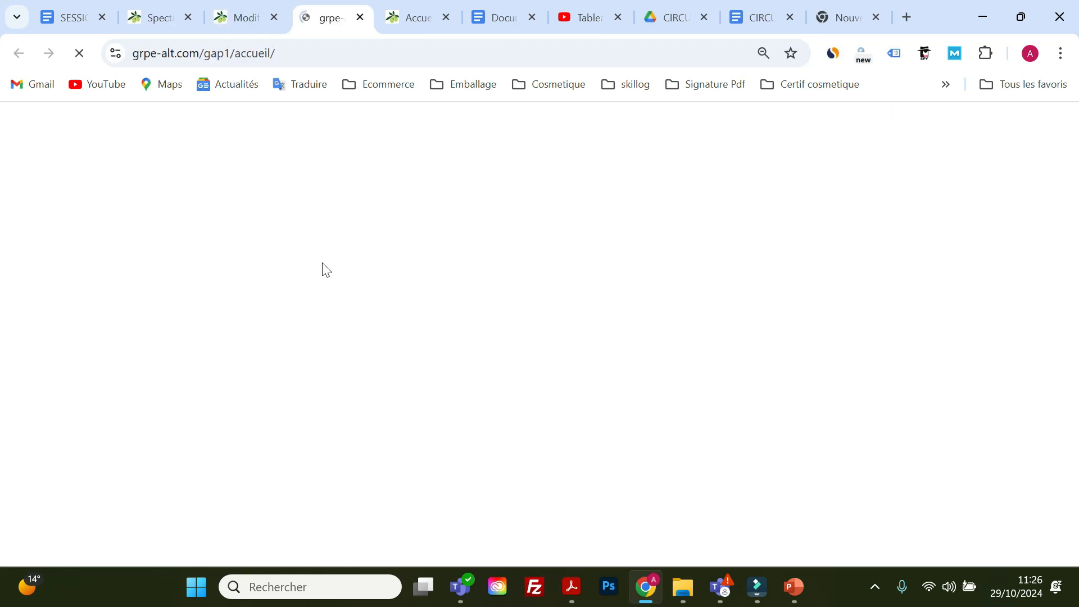
pyautogui.scroll(-6, 418, 272)
pyautogui.scroll(-3, 418, 271)
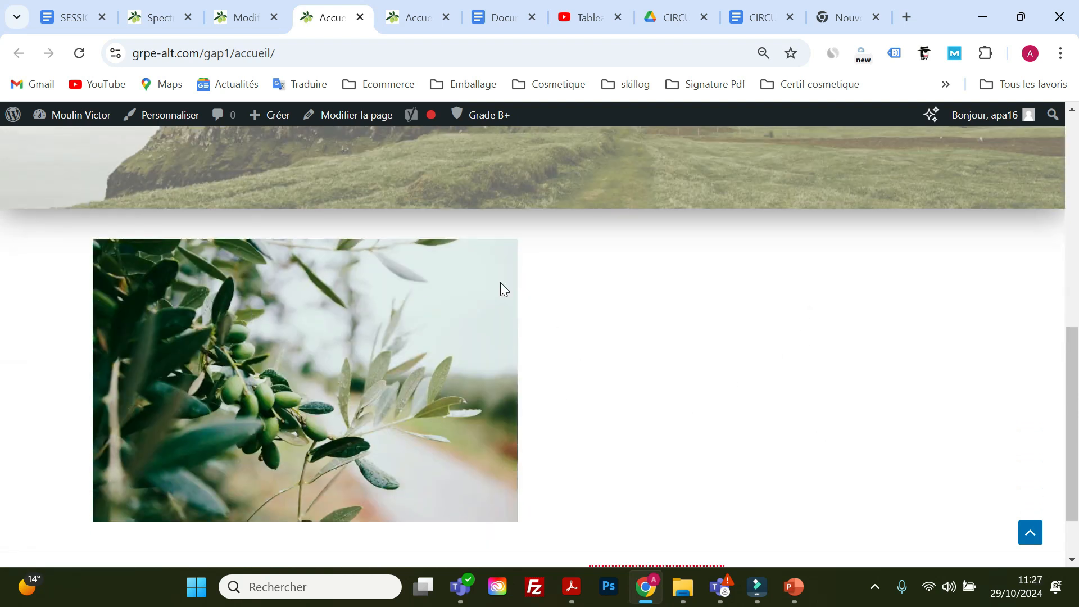
# Switch to the Google Docs document and copy its title line, beginning "Une huile de tournesol Bio".
pyautogui.click(494, 17)
pyautogui.moveTo(725, 313); pyautogui.dragTo(334, 312)
pyautogui.rightClick(380, 312)
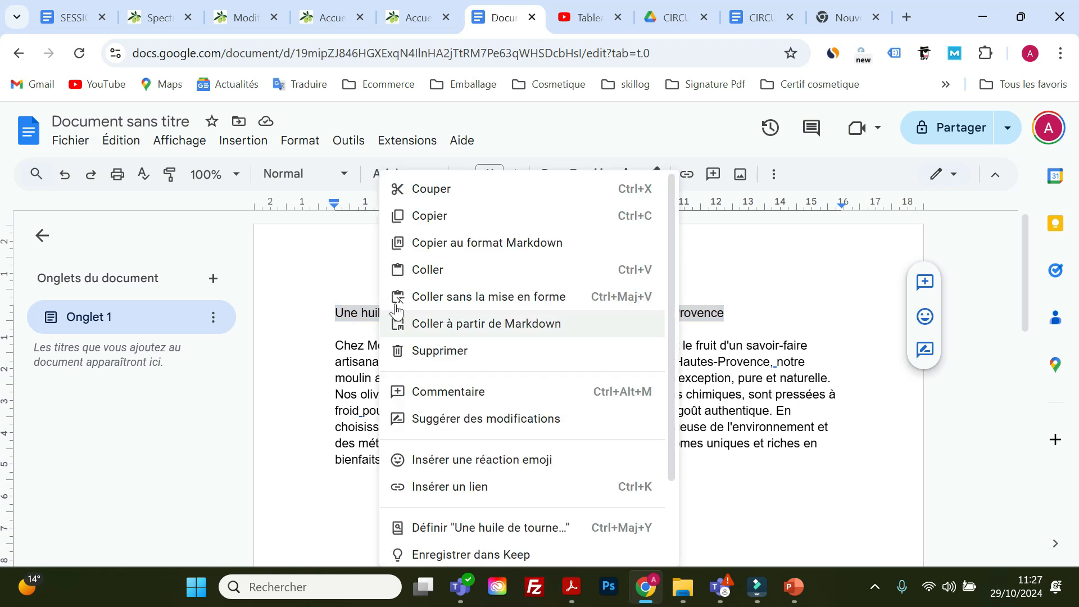
pyautogui.click(430, 217)
# Return to the WordPress page editor and insert a Spectra Heading block in the container's empty second column.
pyautogui.click(413, 16)
pyautogui.click(328, 22)
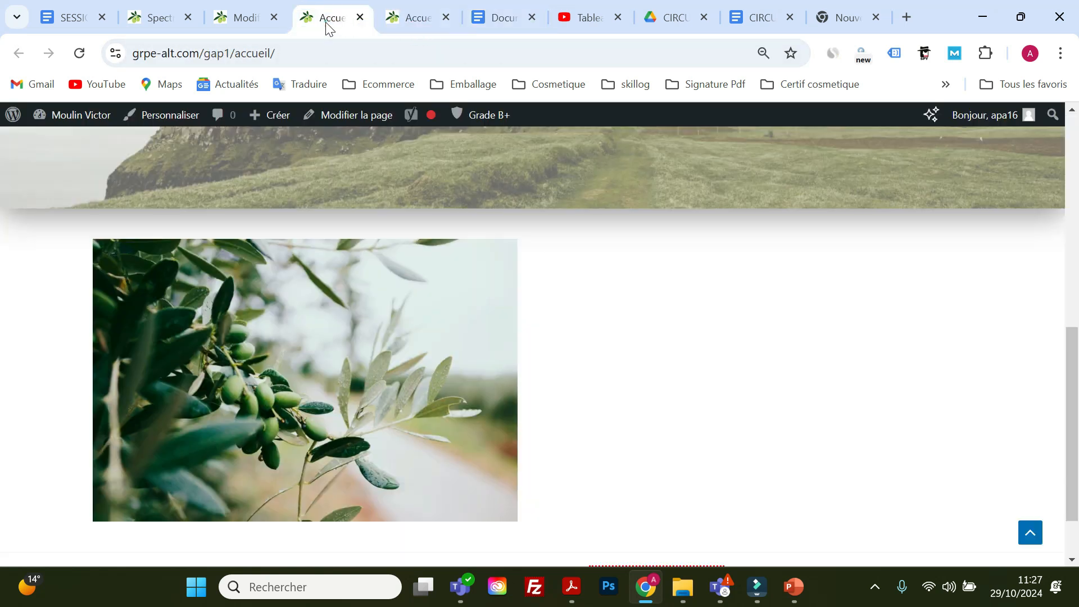
pyautogui.click(252, 19)
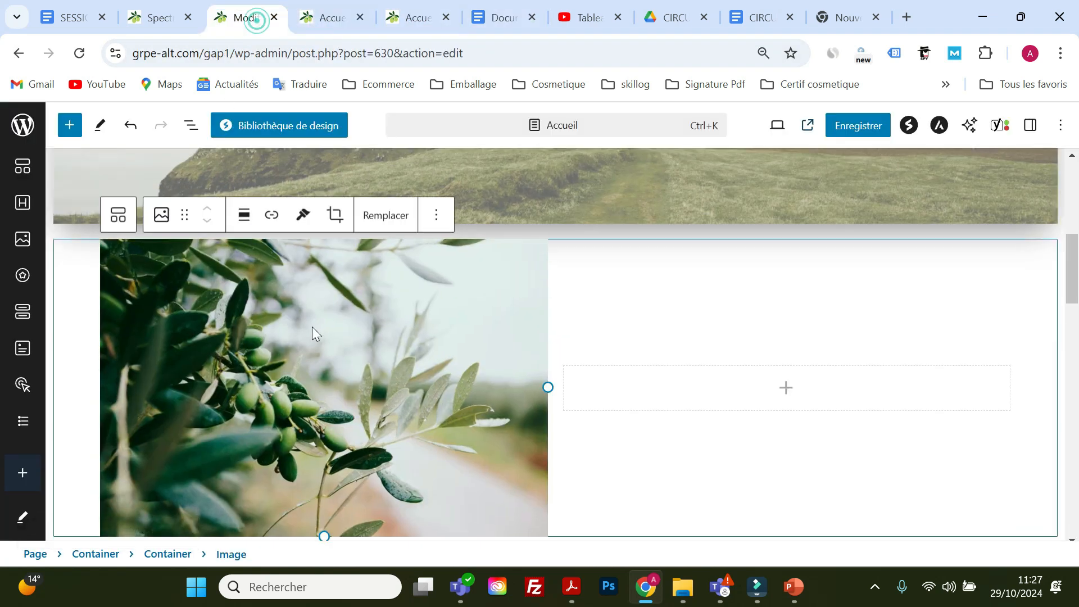
pyautogui.click(797, 396)
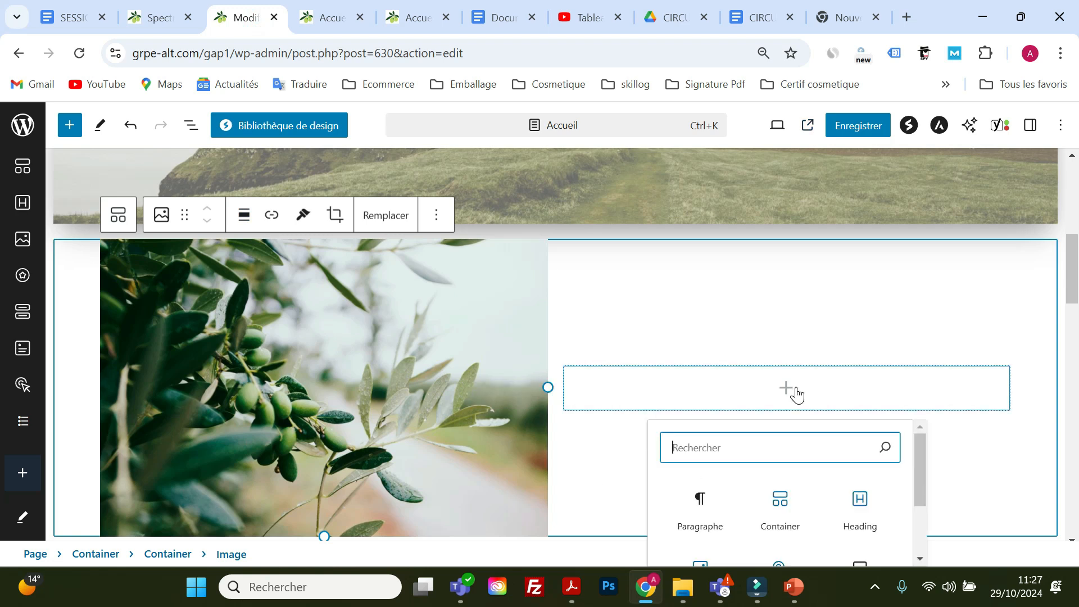
pyautogui.scroll(-3, 797, 427)
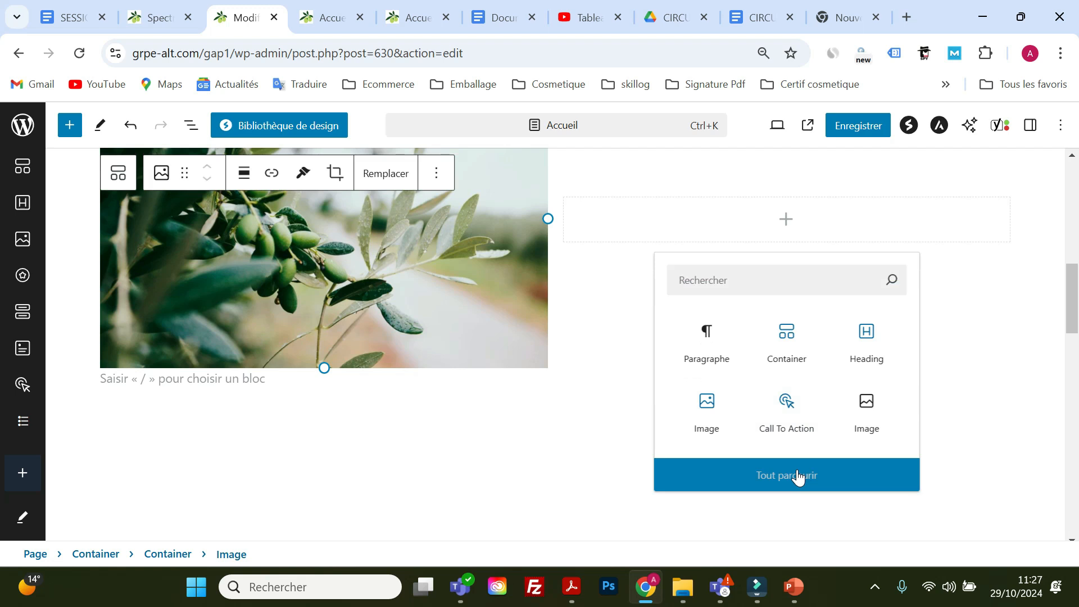
pyautogui.click(800, 476)
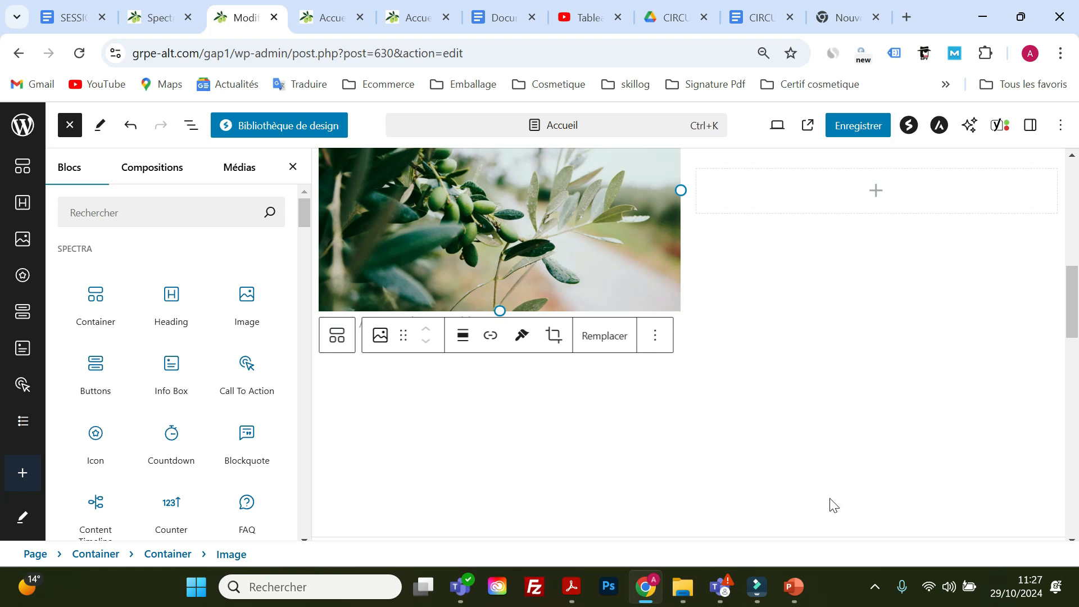
pyautogui.click(172, 305)
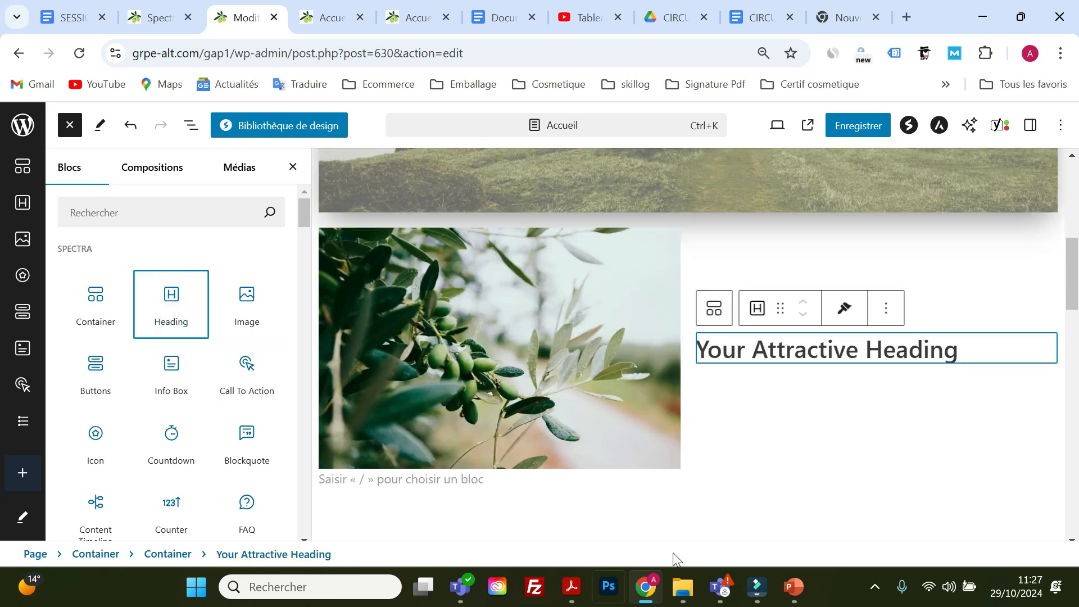
# Replace the placeholder heading with the copied title "Une huile de tournesol Bio Authentique au Cœur des Hautes-Provence".
pyautogui.click(962, 351)
pyautogui.moveTo(826, 350); pyautogui.dragTo(564, 349)
pyautogui.rightClick(611, 356)
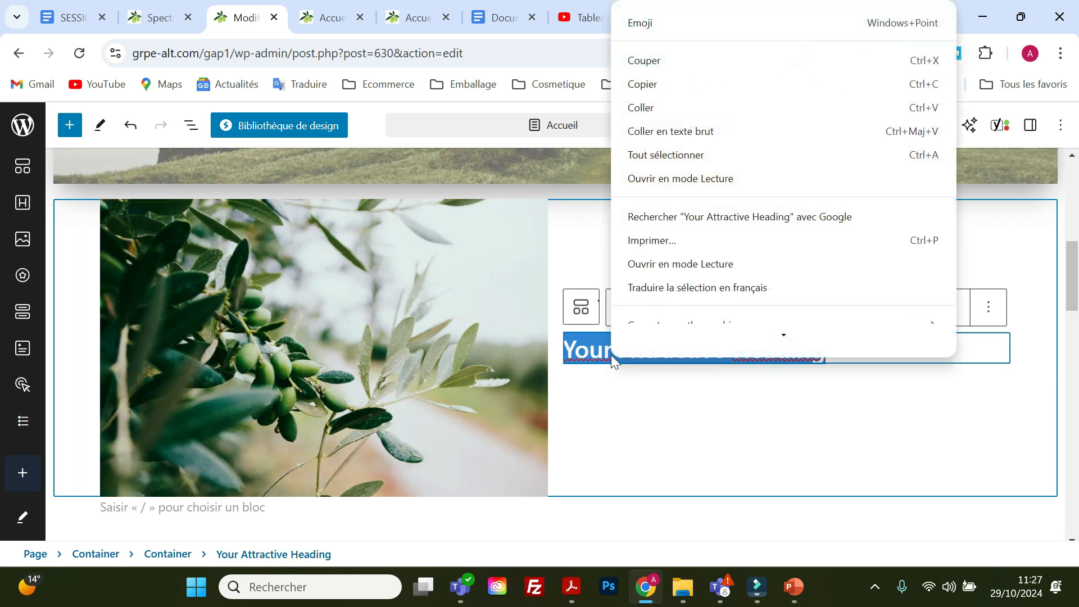
pyautogui.click(659, 110)
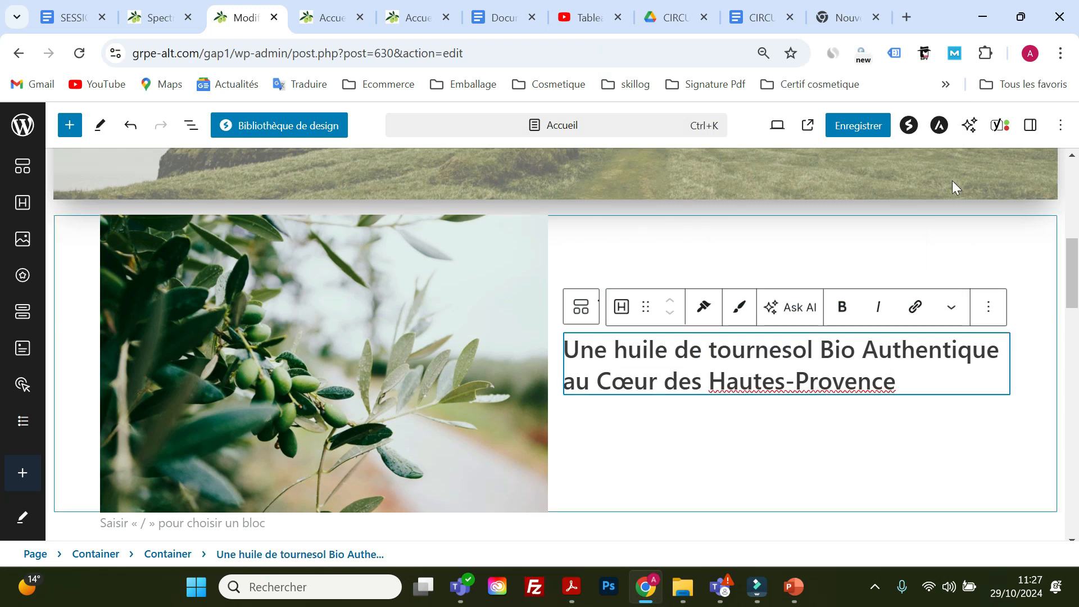
# Open the heading's block settings and set its Heading Tag to H2.
pyautogui.click(1031, 125)
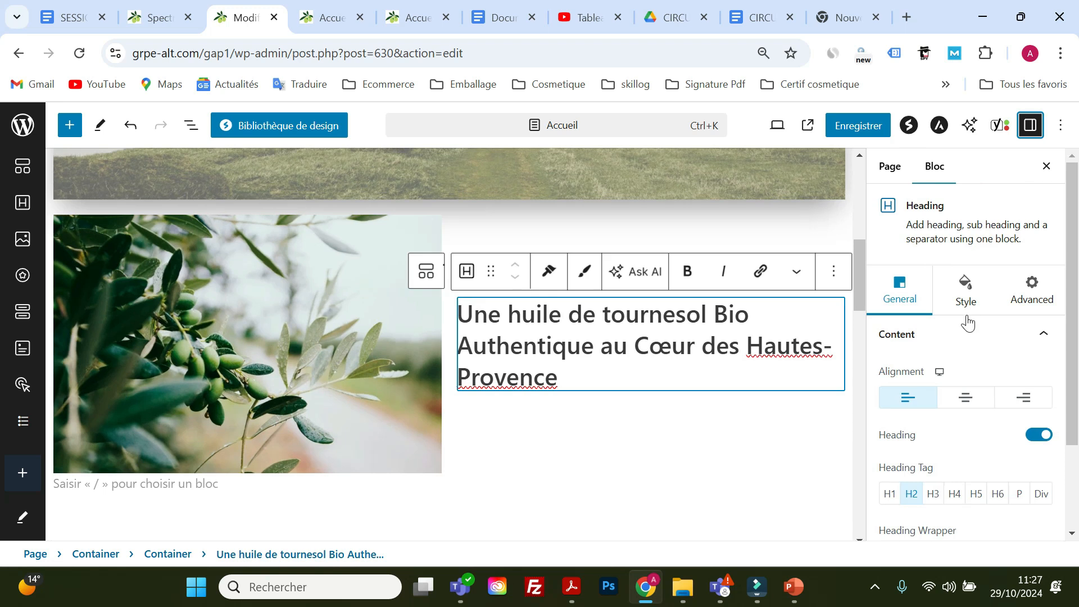
pyautogui.scroll(-2, 889, 343)
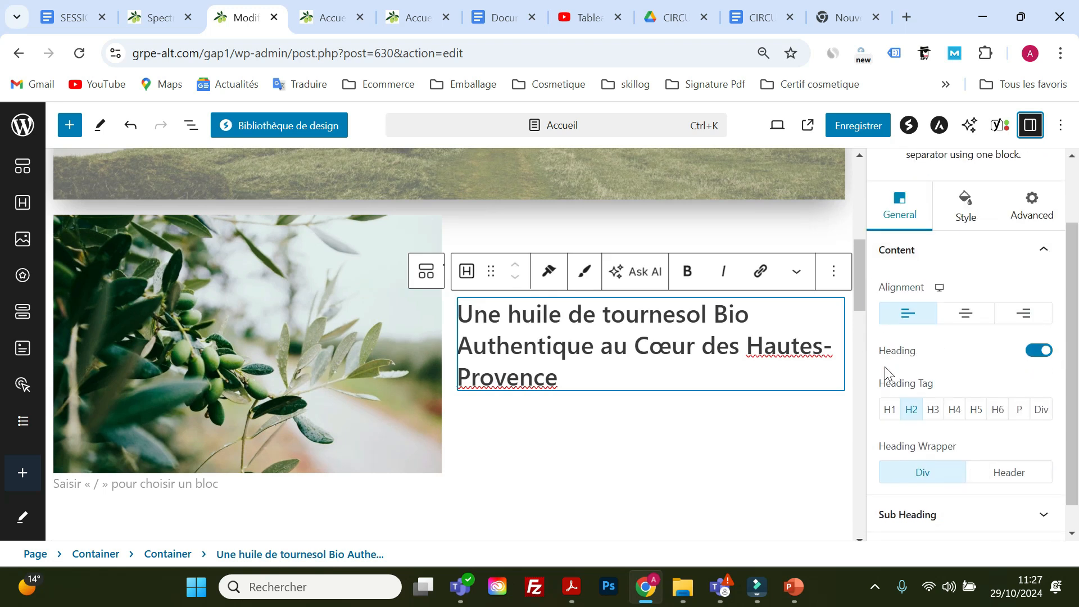
pyautogui.click(911, 412)
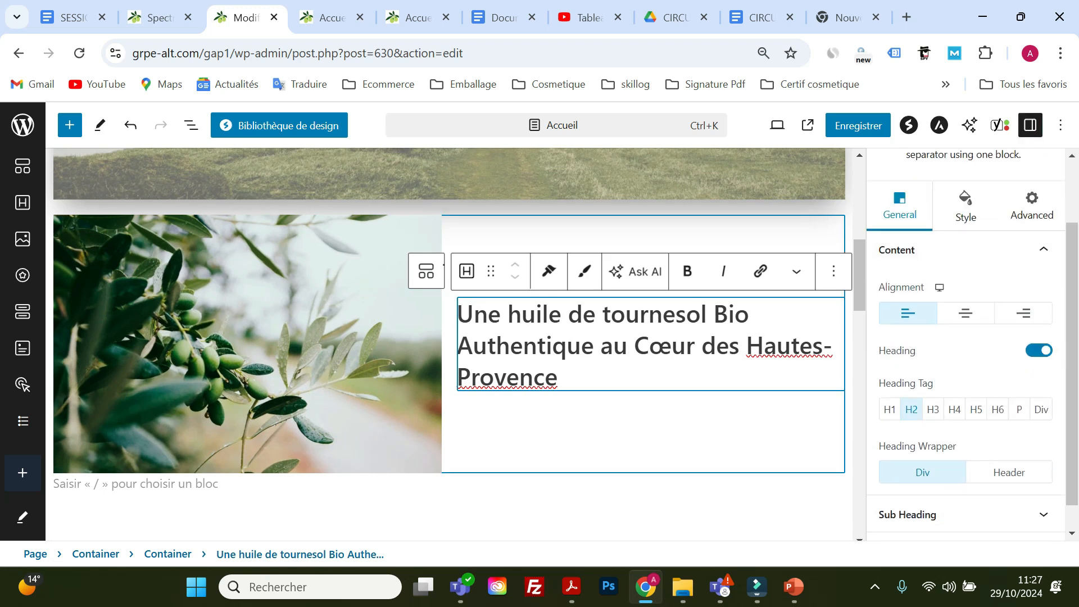
pyautogui.click(907, 415)
# Add an empty paragraph block below the heading in the second column.
pyautogui.click(594, 373)
pyautogui.press('Return')
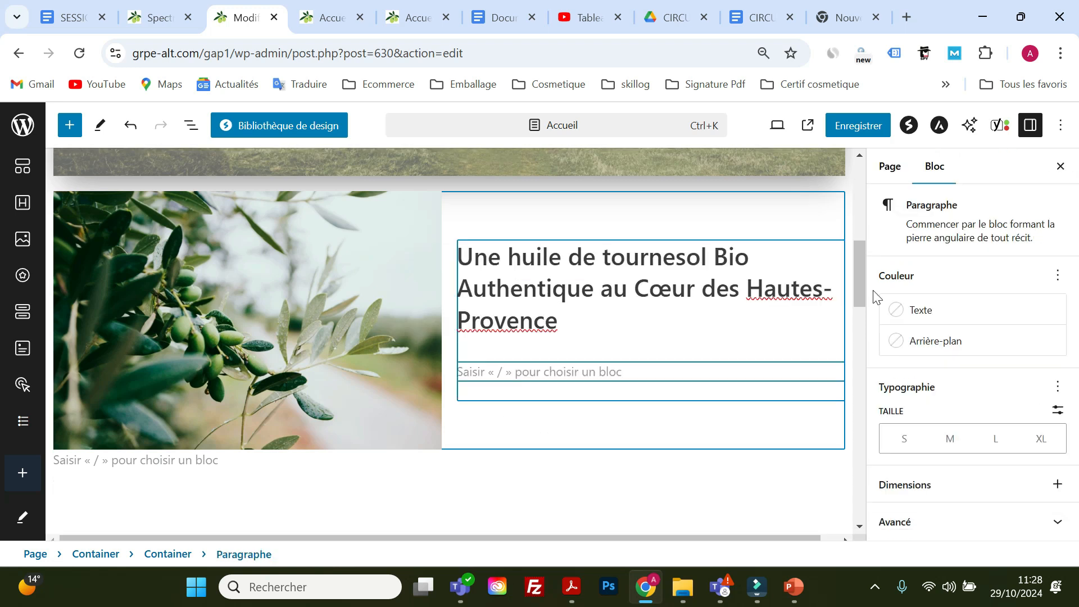
# Close the block settings sidebar and select the empty paragraph below the heading in the second column.
pyautogui.click(1061, 167)
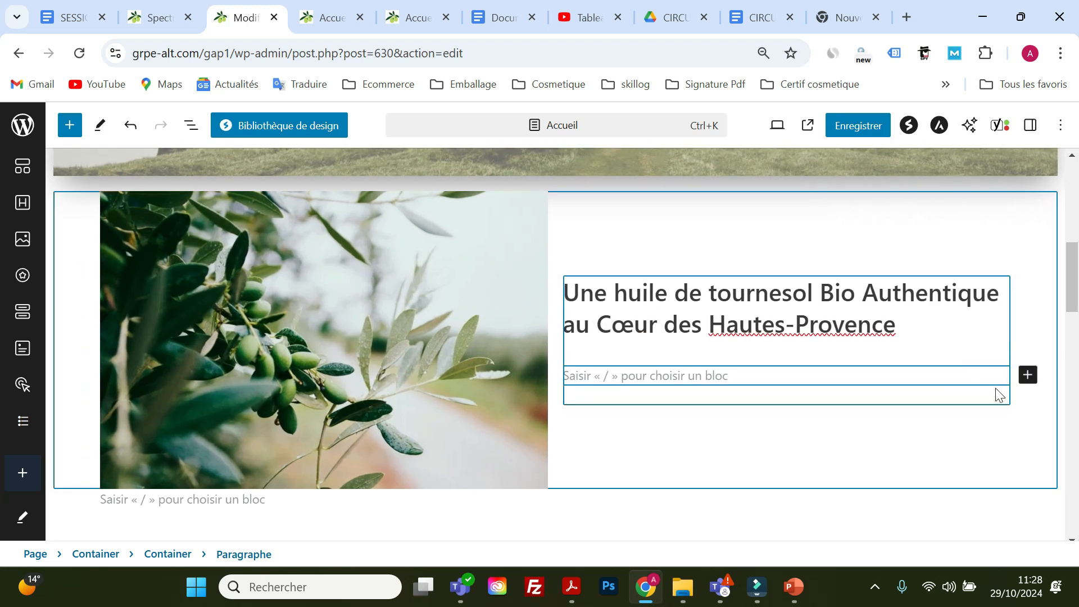
pyautogui.click(1028, 376)
pyautogui.click(830, 499)
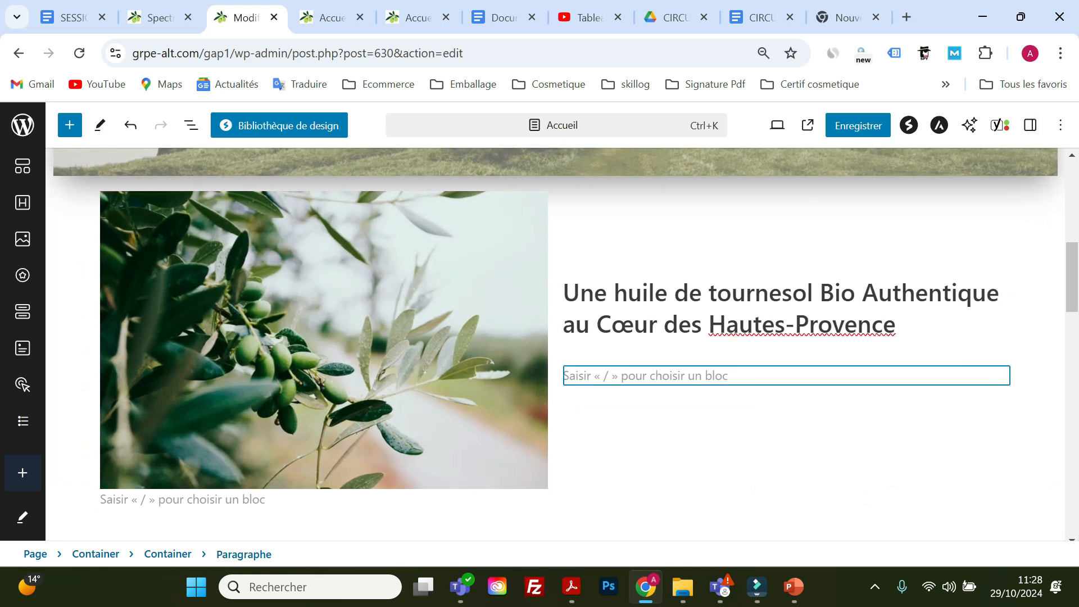
pyautogui.click(646, 376)
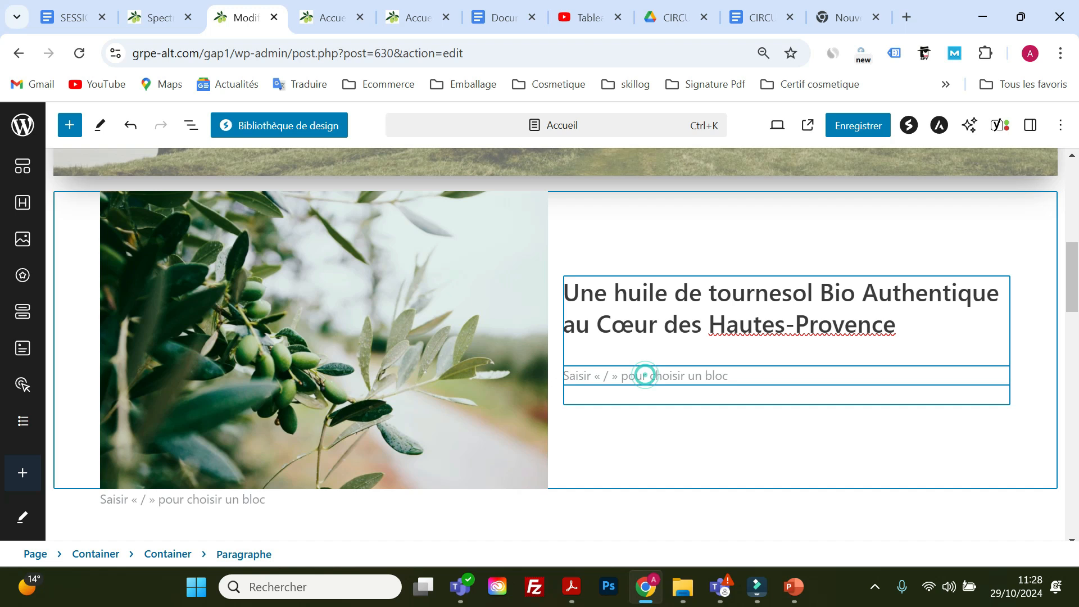
# Switch to the Google Docs document and copy the full paragraph beginning "Chez Moulin Victor, chaque goutte de notre huile d'olive bio".
pyautogui.click(492, 18)
pyautogui.moveTo(386, 460); pyautogui.dragTo(335, 345)
pyautogui.rightClick(359, 358)
pyautogui.click(403, 218)
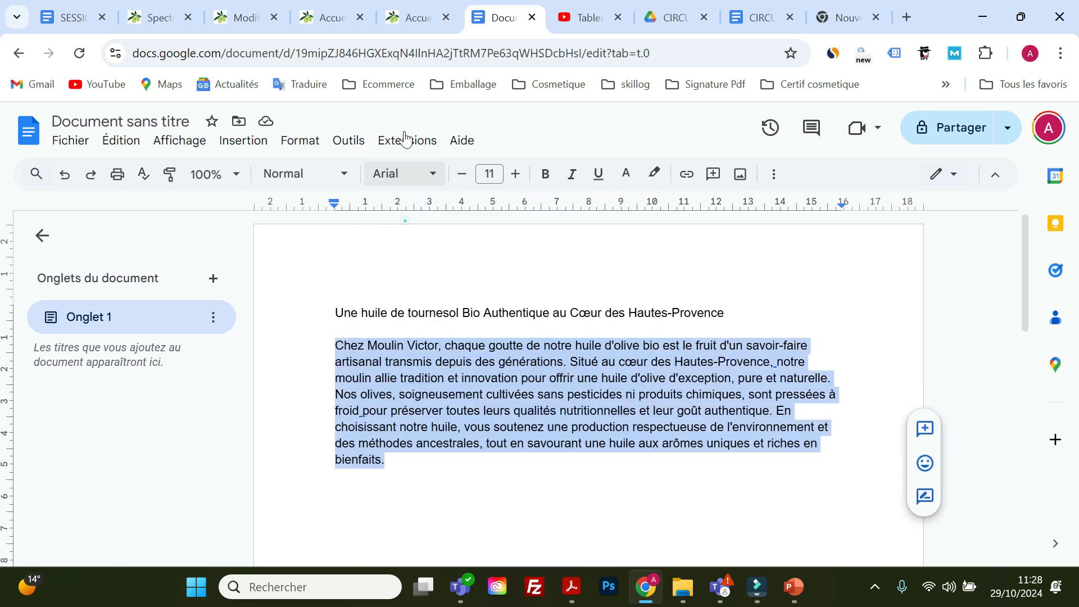
# Return to the WordPress page editor, paste the copied text into the empty paragraph below the heading, and save the page.
pyautogui.click(312, 26)
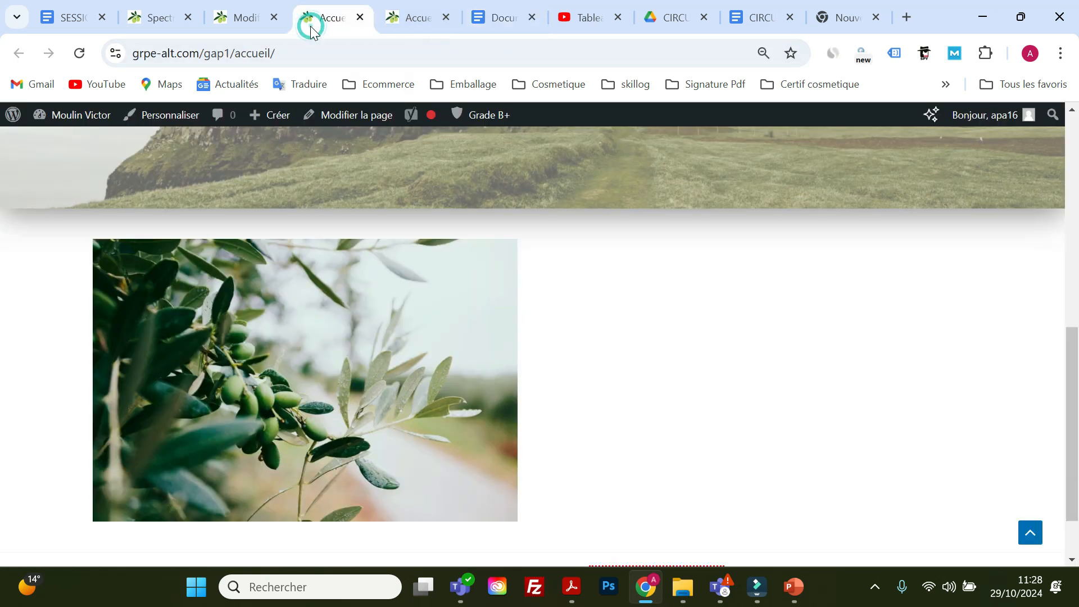
pyautogui.click(235, 24)
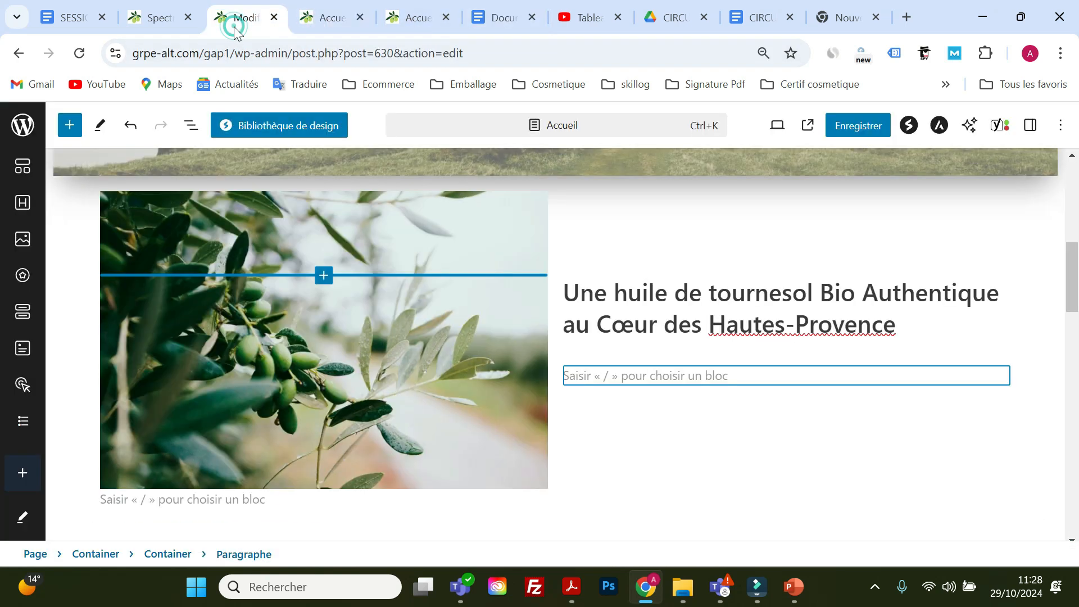
pyautogui.rightClick(629, 379)
pyautogui.click(667, 192)
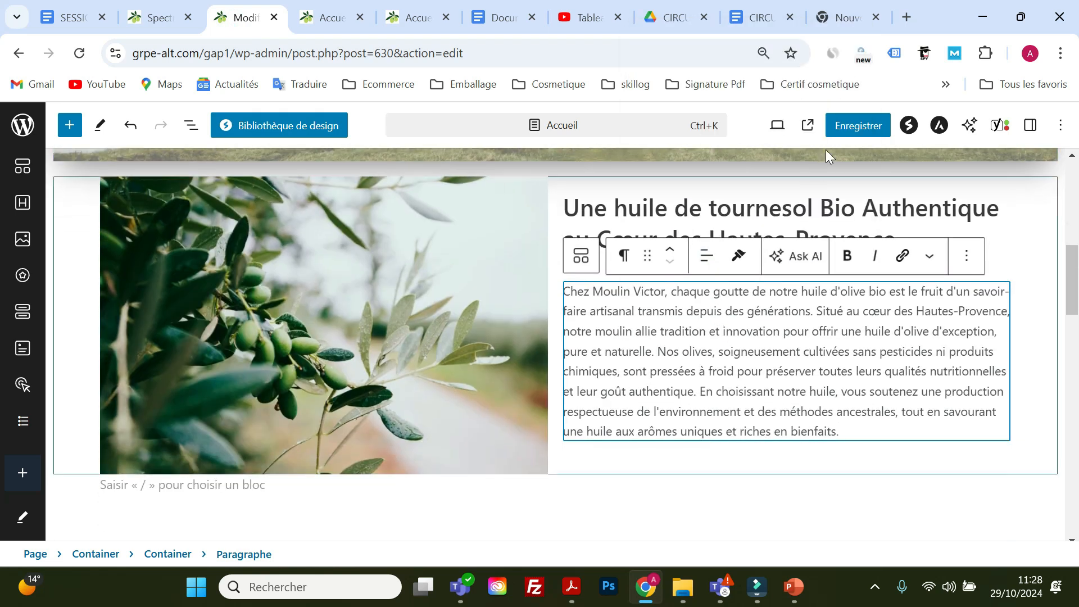
pyautogui.click(846, 128)
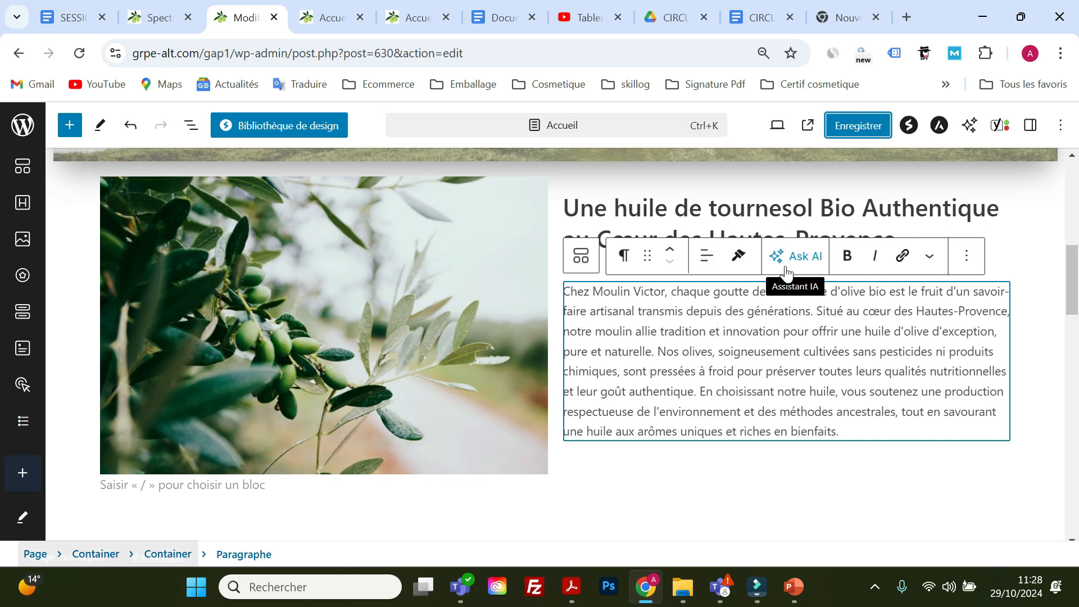
# Review the page structure in the editor, comparing the hero's title and text with the olive section's heading and paragraph.
pyautogui.scroll(6, 782, 315)
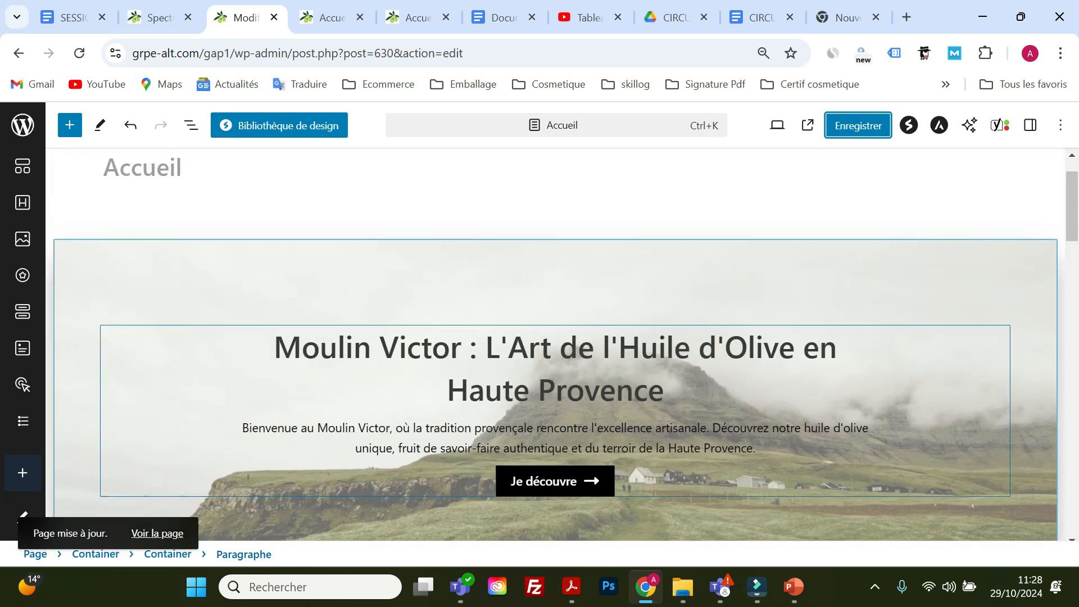
pyautogui.scroll(1, 593, 297)
pyautogui.scroll(-10, 591, 298)
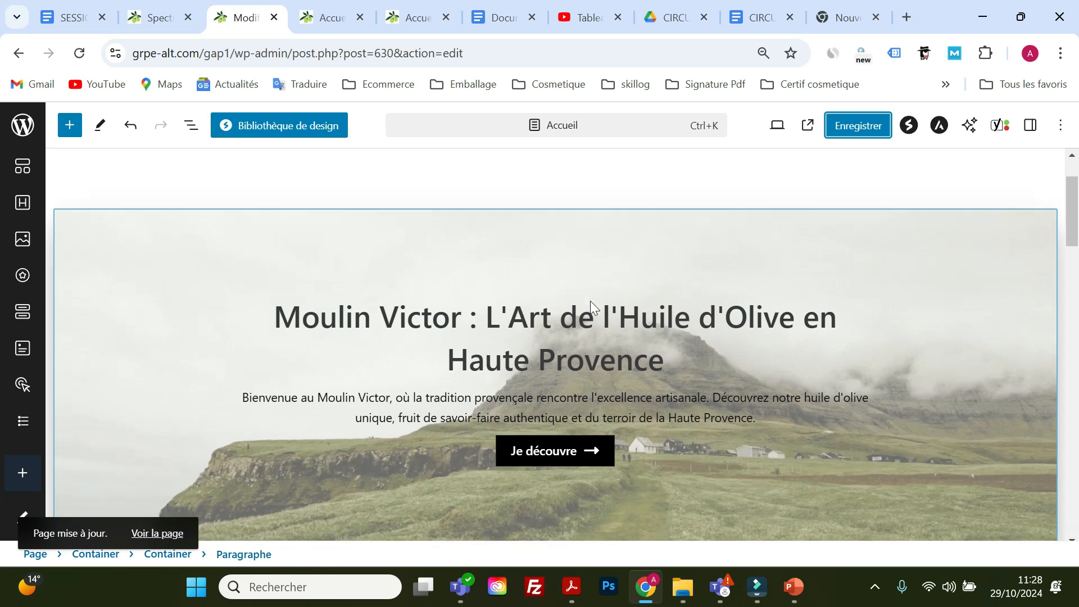
pyautogui.scroll(10, 591, 353)
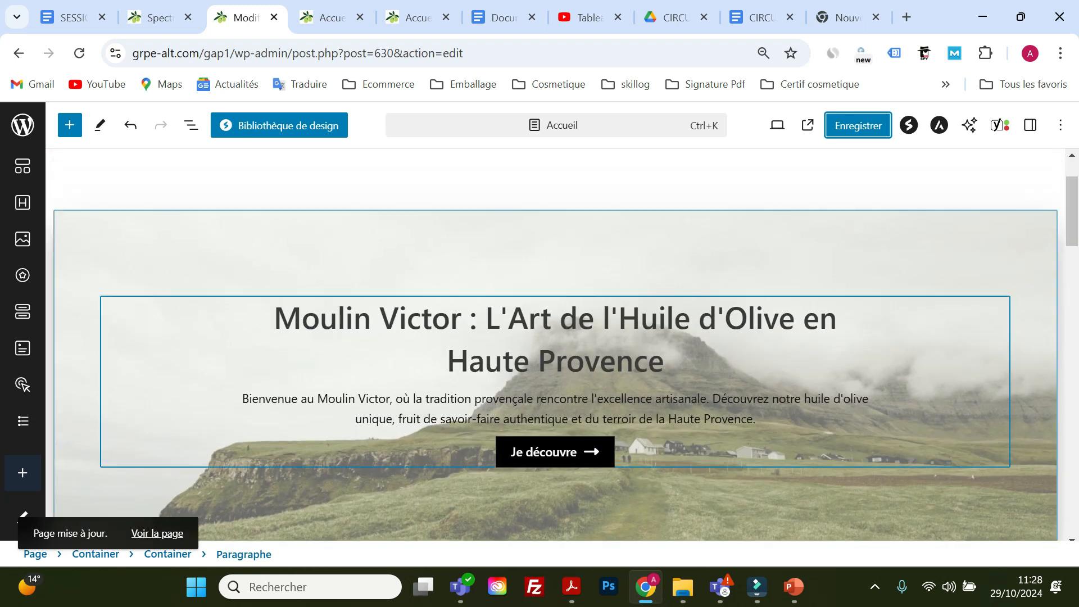
pyautogui.click(489, 318)
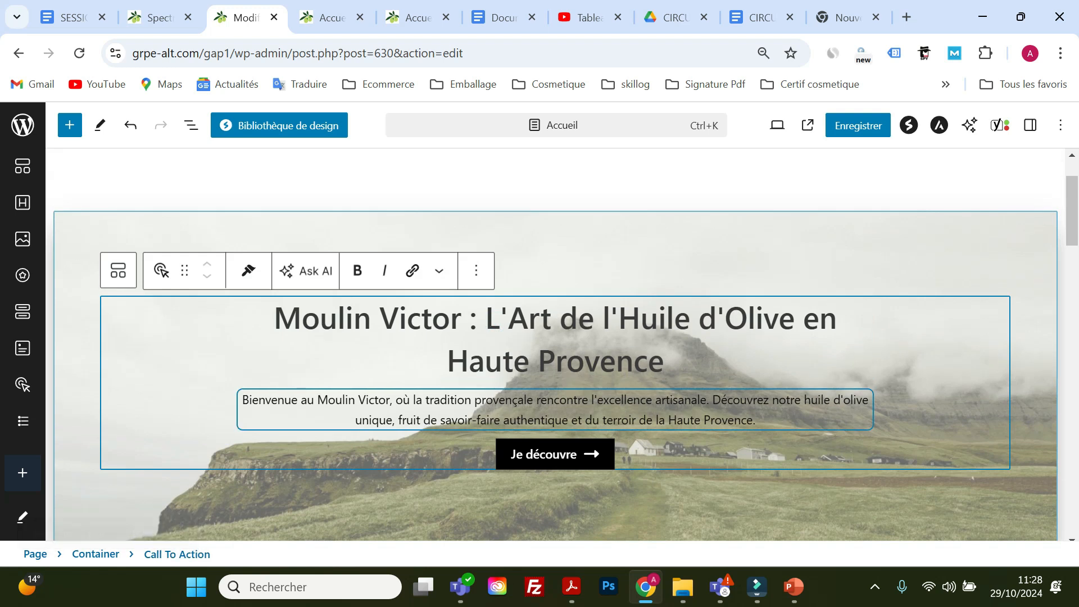
pyautogui.scroll(-5, 506, 413)
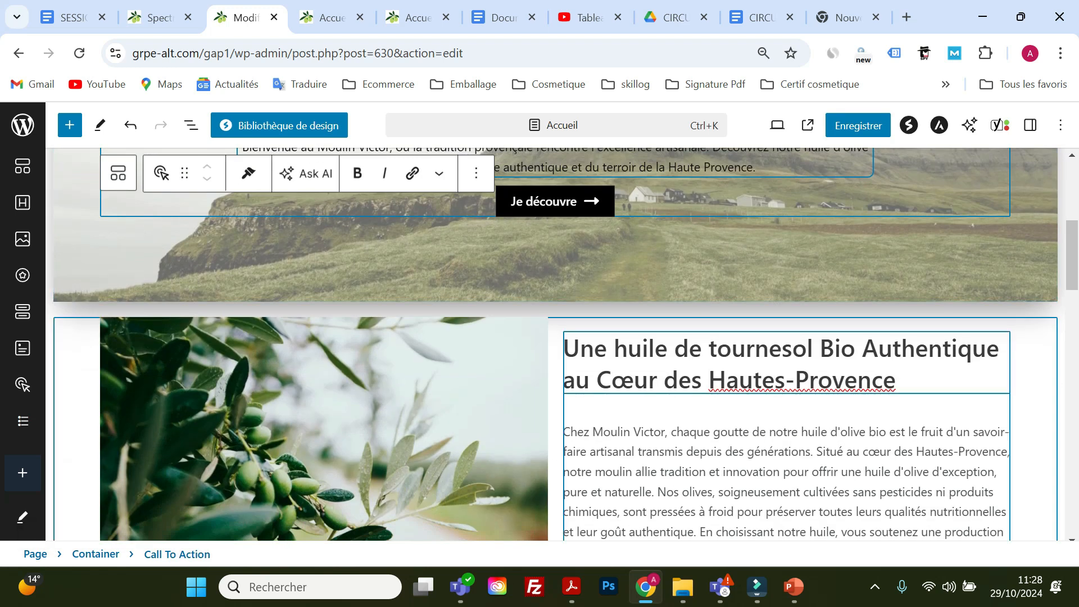
pyautogui.click(663, 352)
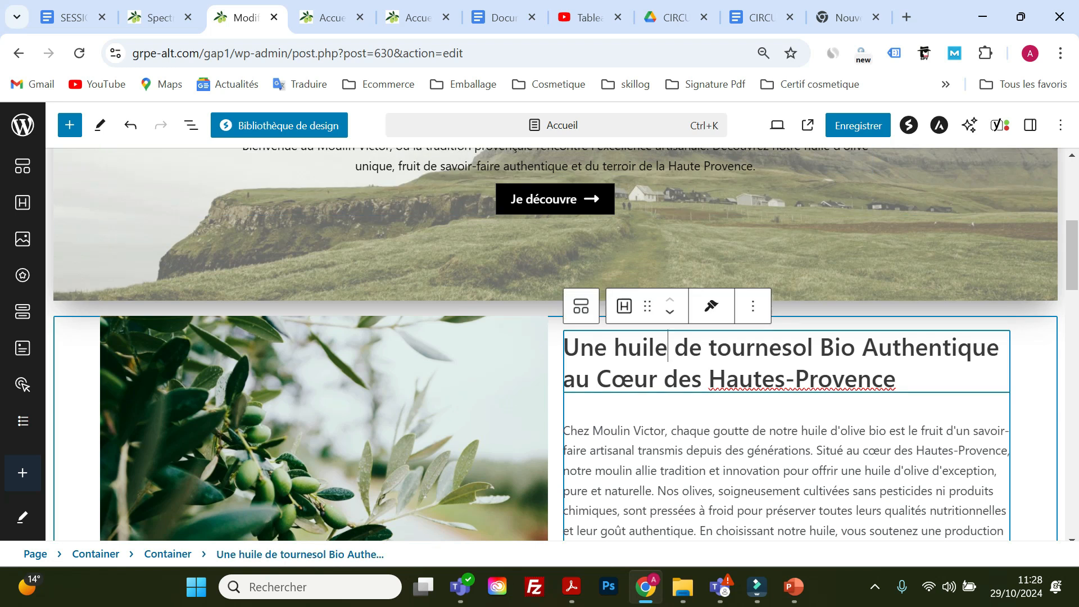
pyautogui.scroll(-3, 669, 357)
pyautogui.click(690, 367)
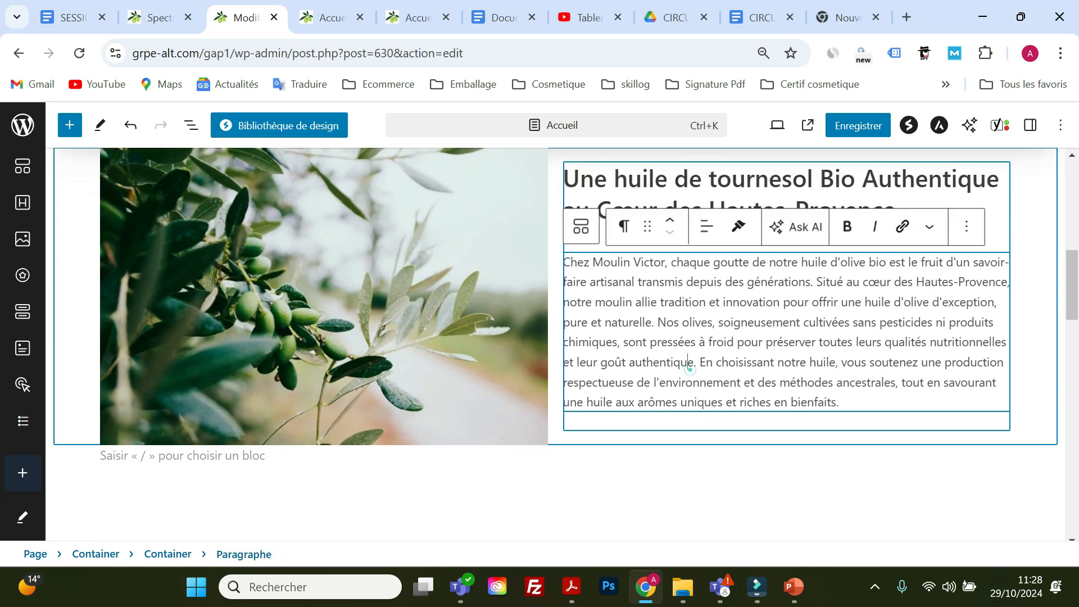
pyautogui.scroll(7, 700, 396)
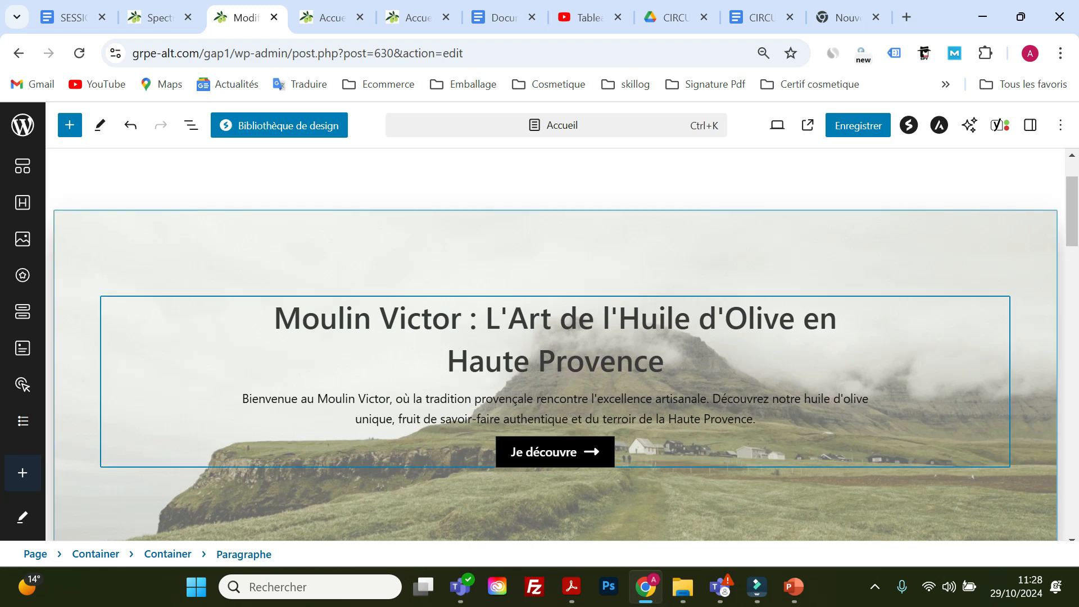
pyautogui.scroll(-7, 555, 344)
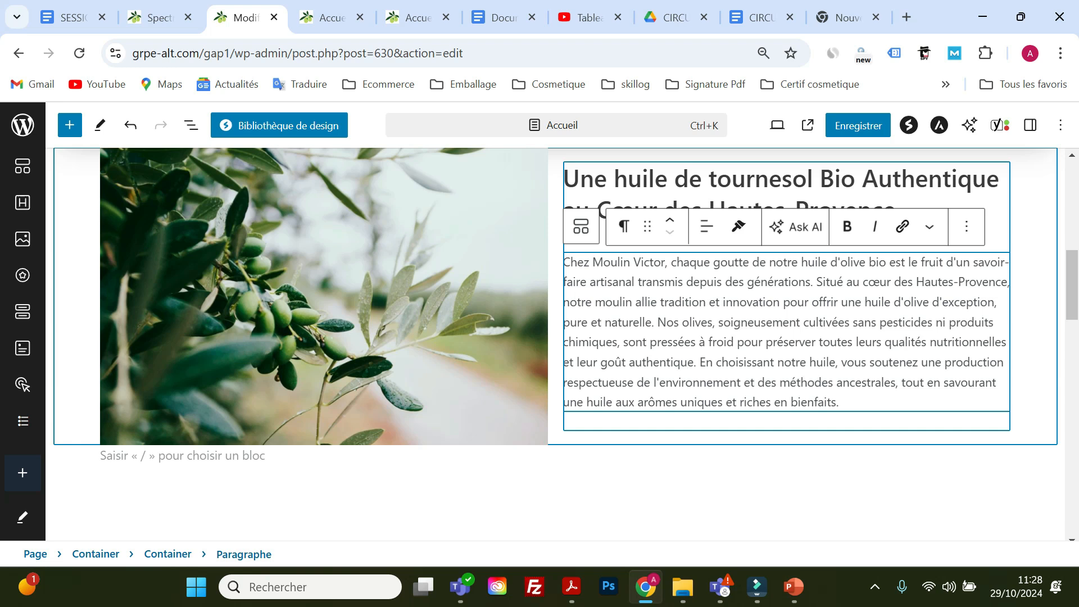
pyautogui.scroll(2, 555, 337)
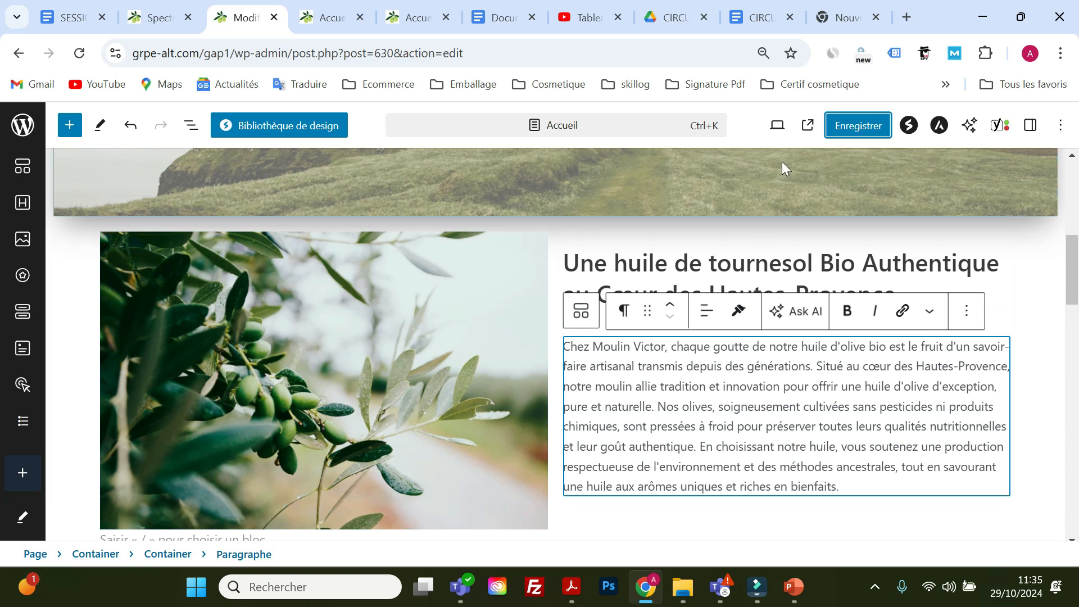
# Open the published homepage and examine the two-column olive section below the hero.
pyautogui.click(808, 126)
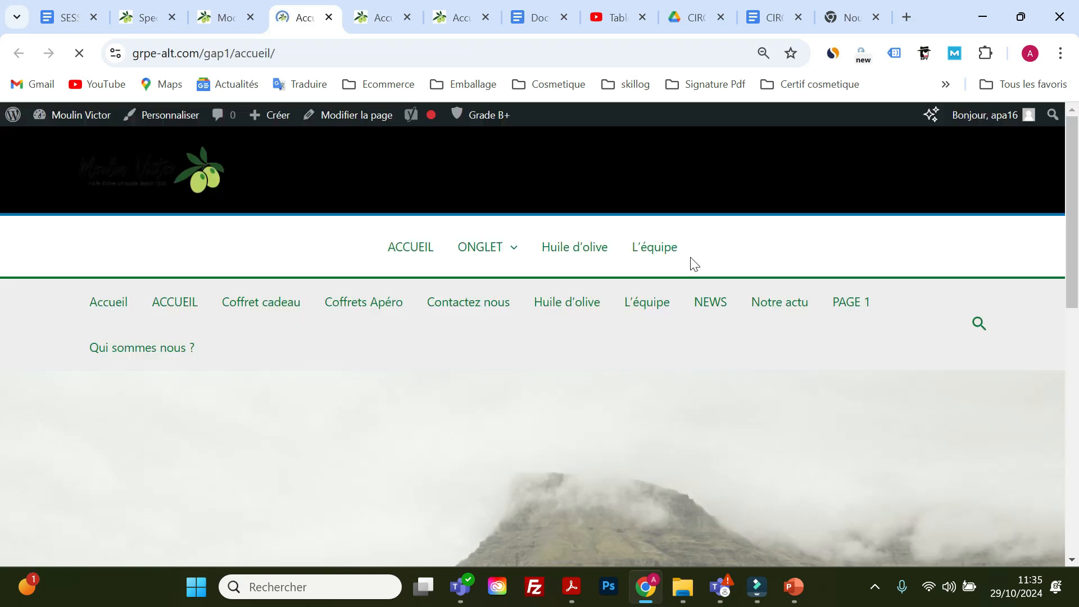
pyautogui.scroll(-5, 505, 267)
pyautogui.scroll(-5, 500, 258)
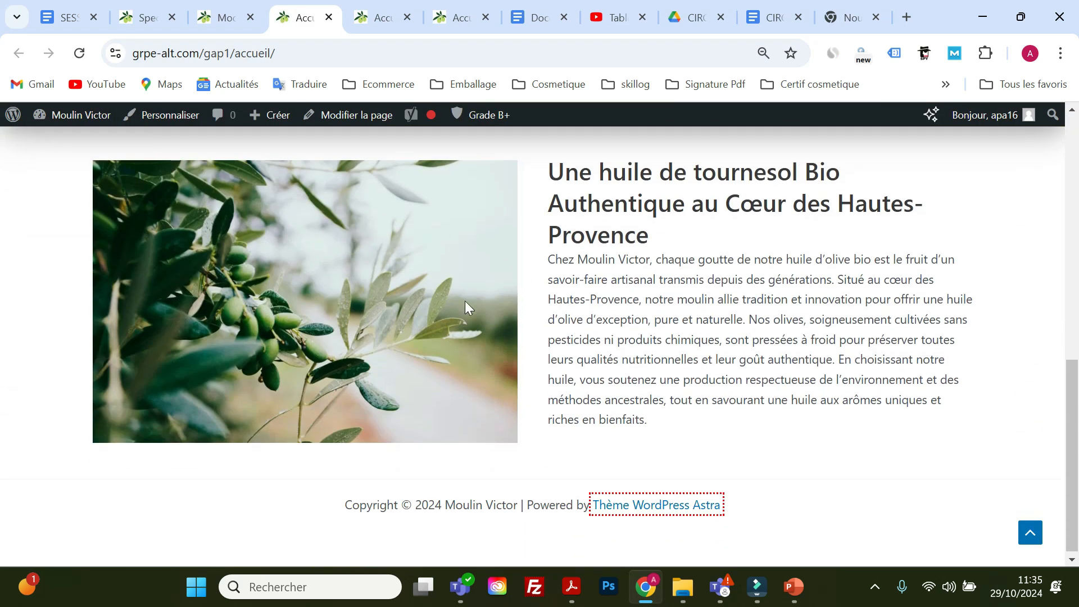
pyautogui.scroll(1, 533, 345)
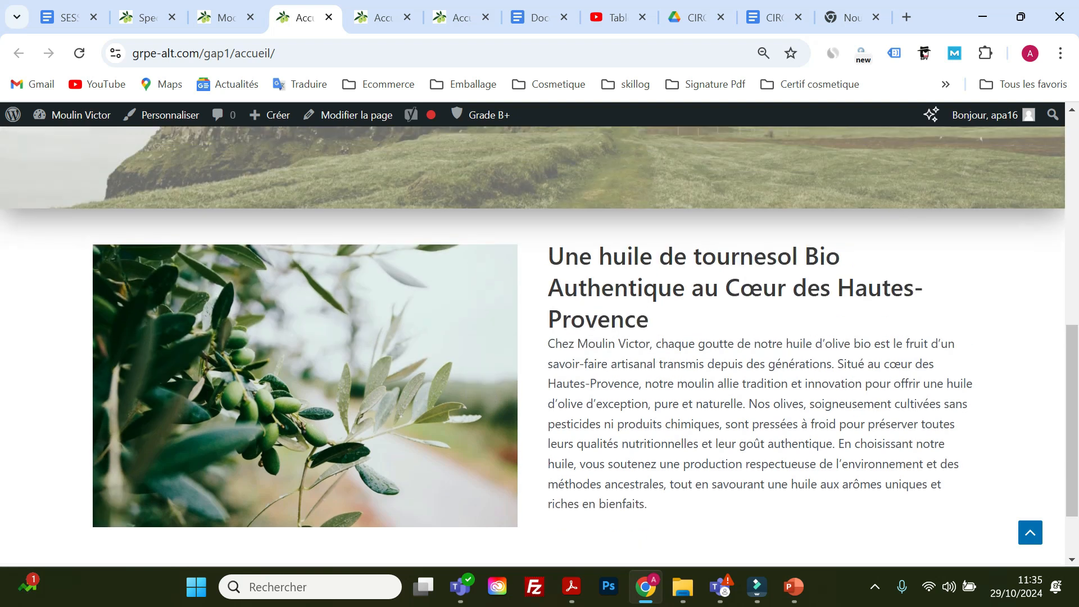